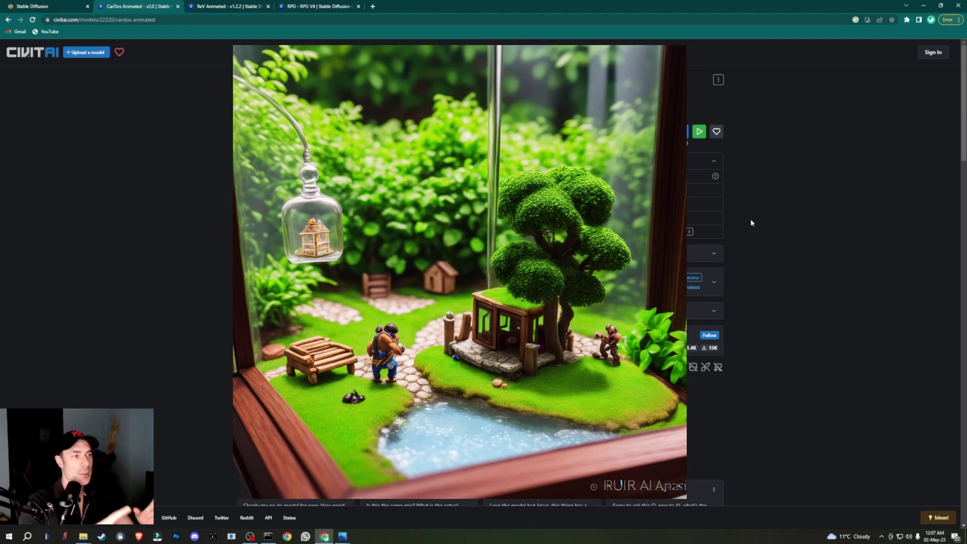
# Close the enlarged diorama preview and move to the RPG V4 model page on Civitai.
pyautogui.press('Escape')
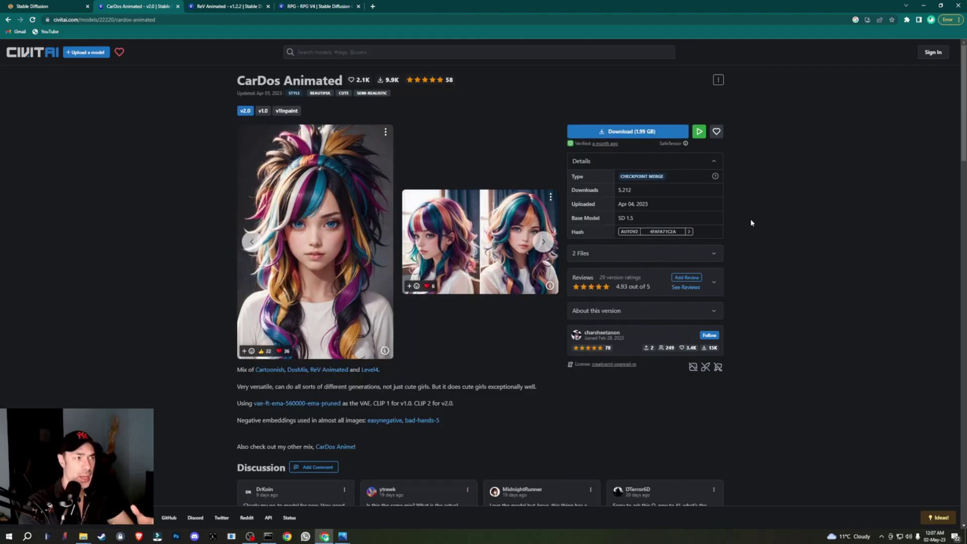
pyautogui.hotkey('ctrl', 'Tab')
pyautogui.hotkey('ctrl', 'Tab')
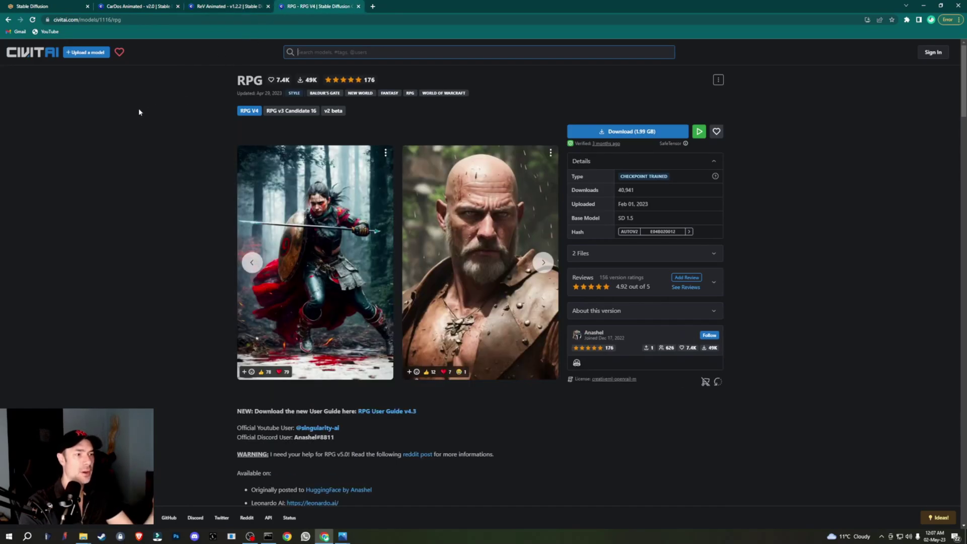
# Cycle back through the open model pages, then switch to the File Explorer outputs folder.
pyautogui.hotkey('ctrl', 'shift', 'Tab')
pyautogui.hotkey('ctrl', 'shift', 'Tab')
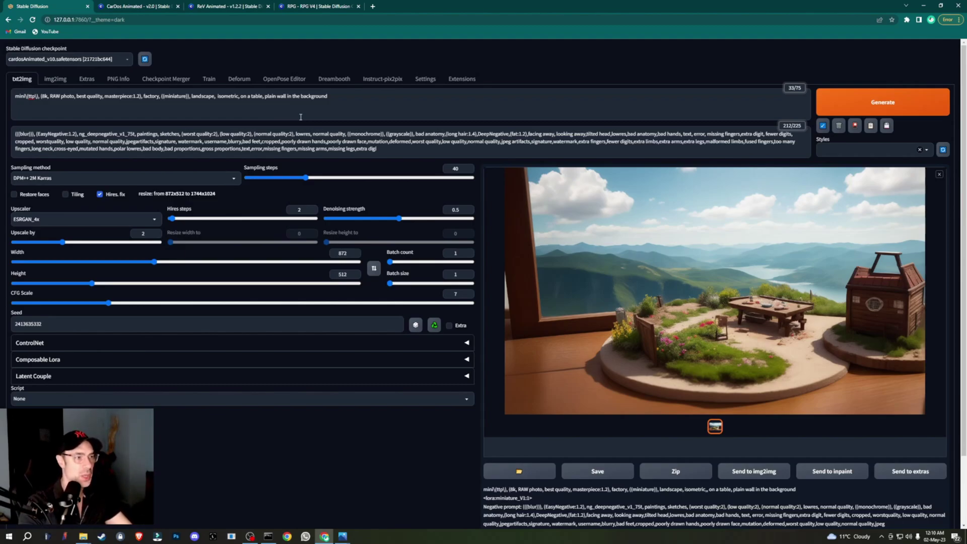
pyautogui.hotkey('alt', 'Tab')
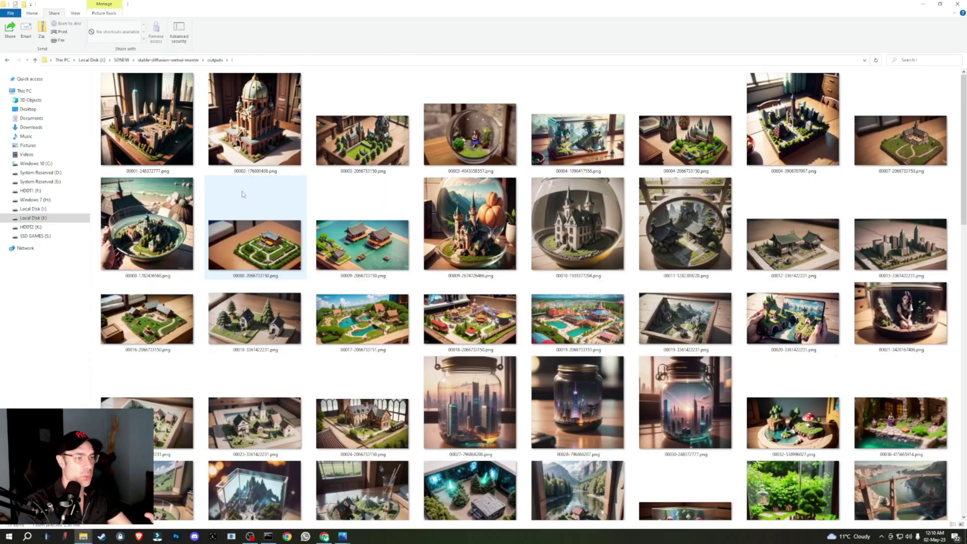
pyautogui.click(241, 143)
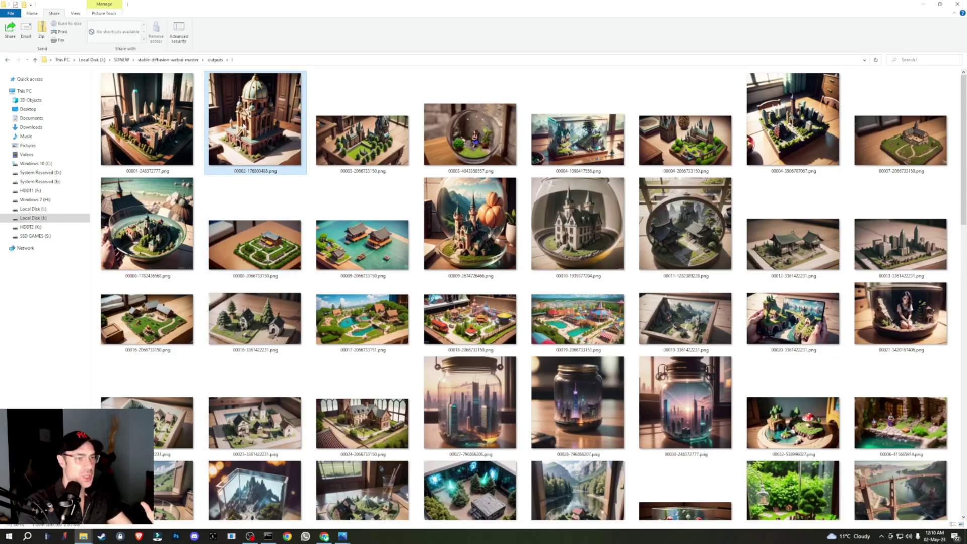
pyautogui.doubleClick(244, 127)
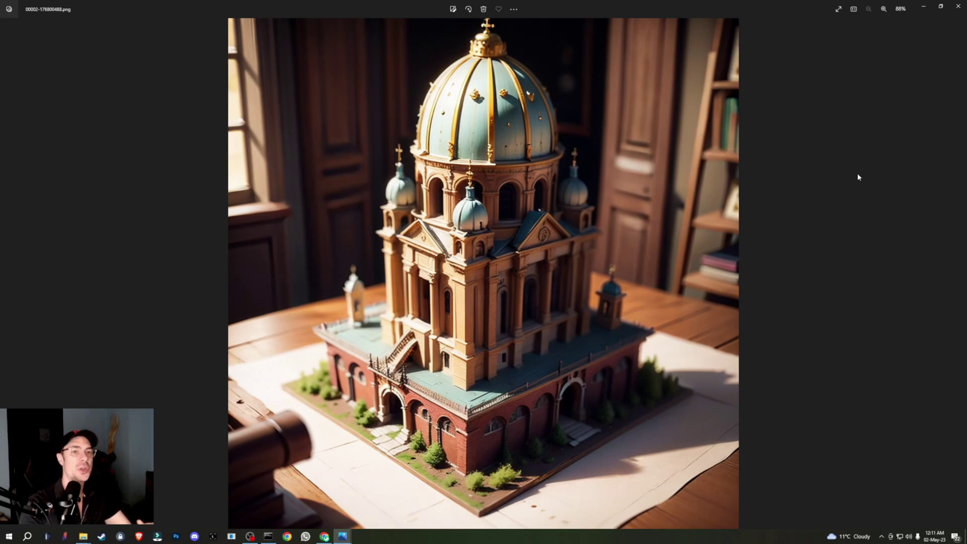
pyautogui.press('Left')
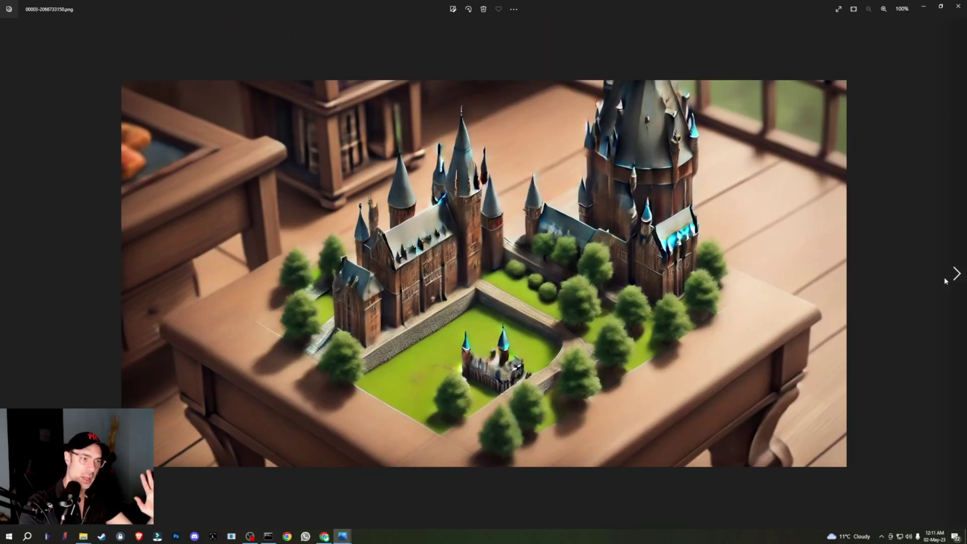
pyautogui.hotkey('alt', 'Tab')
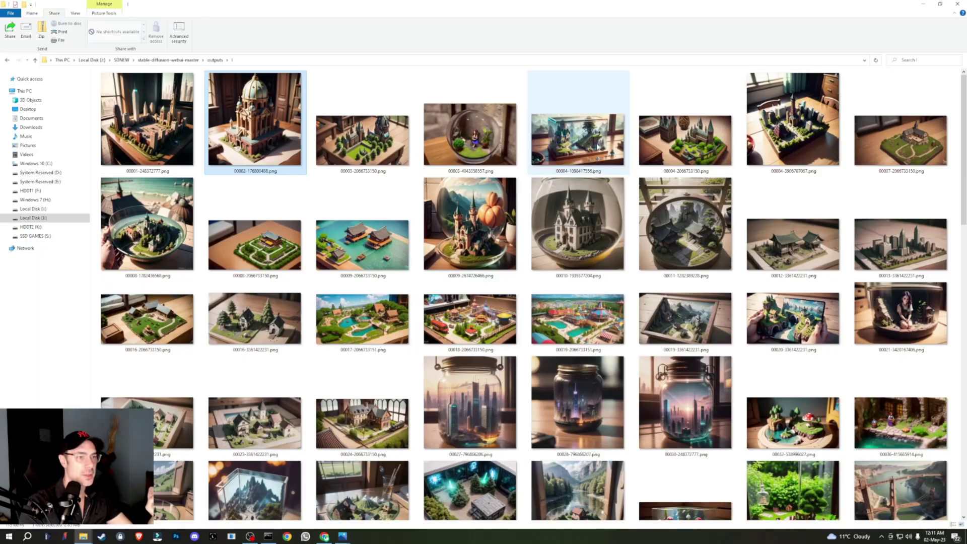
pyautogui.click(763, 135)
pyautogui.doubleClick(764, 135)
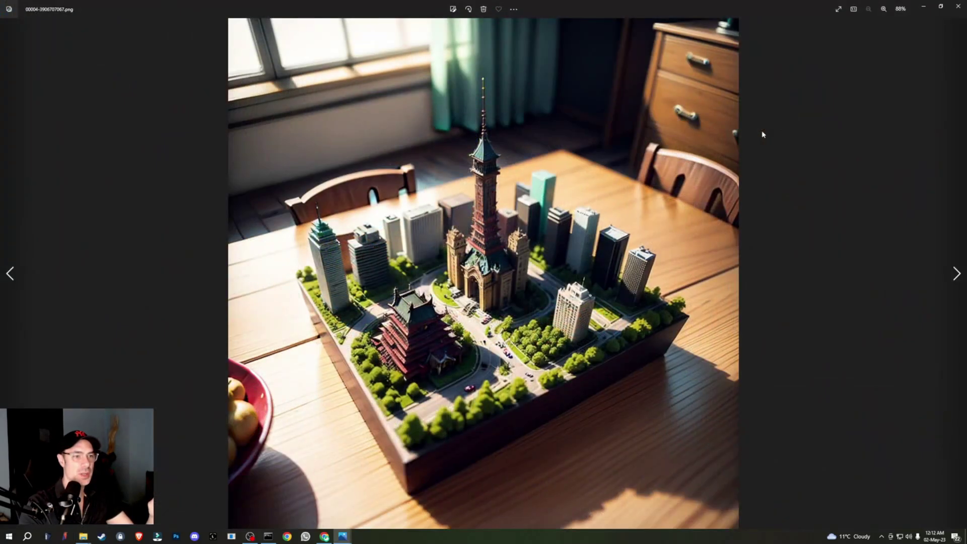
pyautogui.click(962, 12)
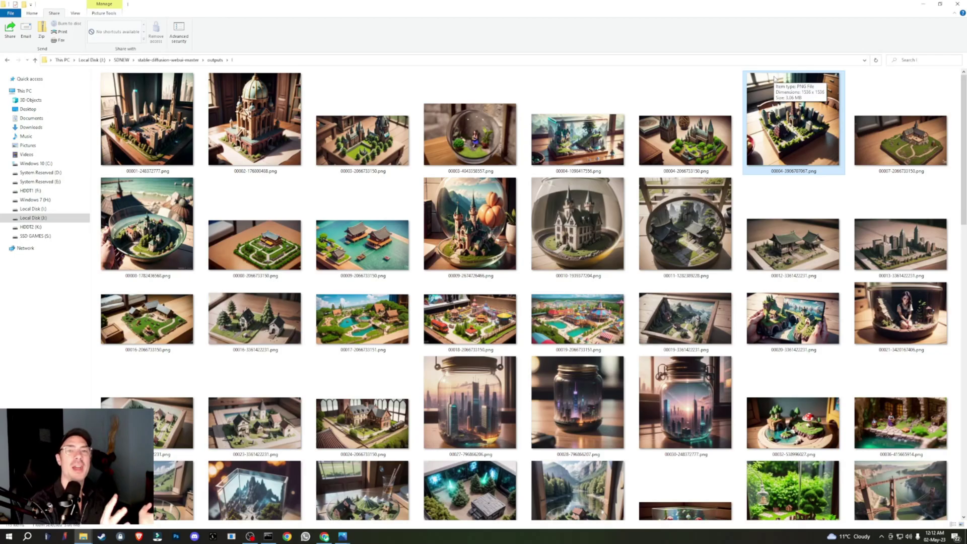
pyautogui.doubleClick(151, 232)
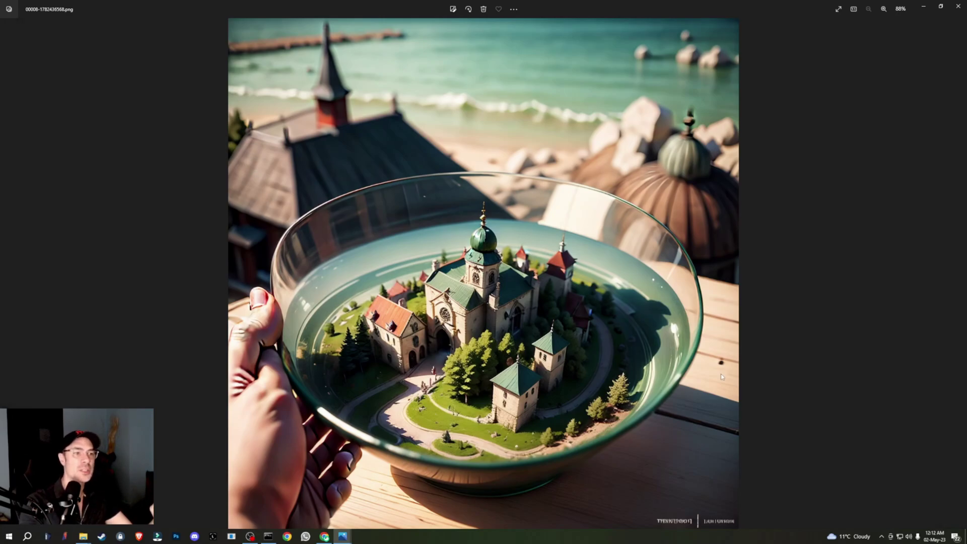
pyautogui.click(957, 4)
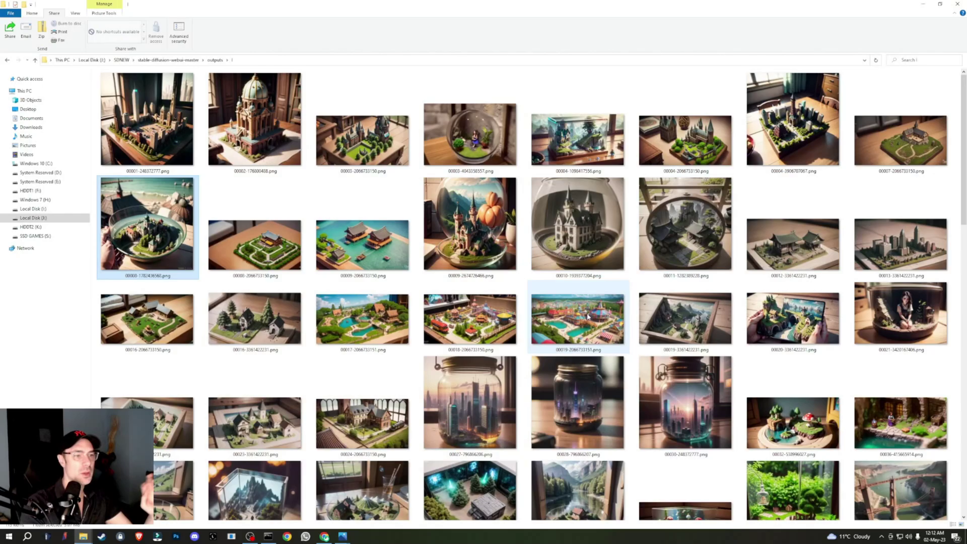
pyautogui.doubleClick(497, 252)
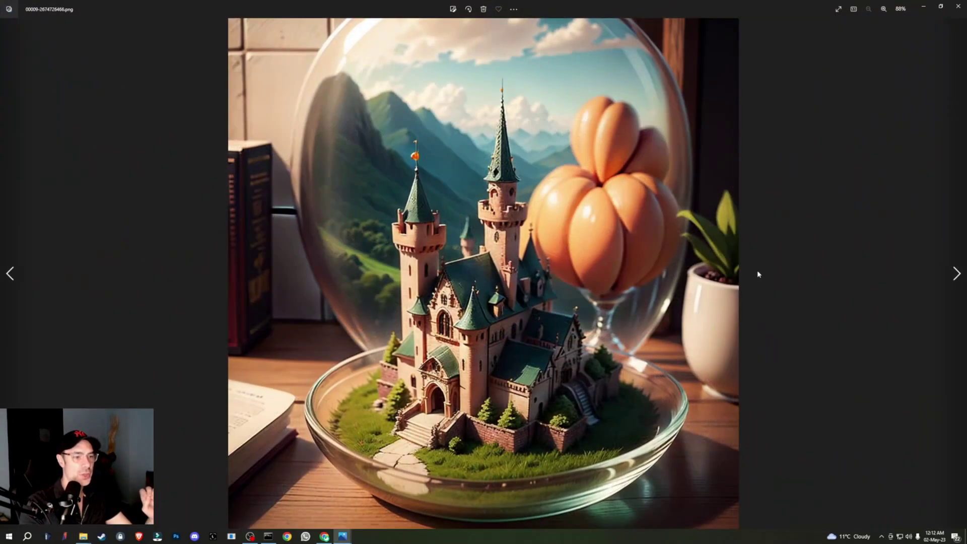
pyautogui.click(955, 14)
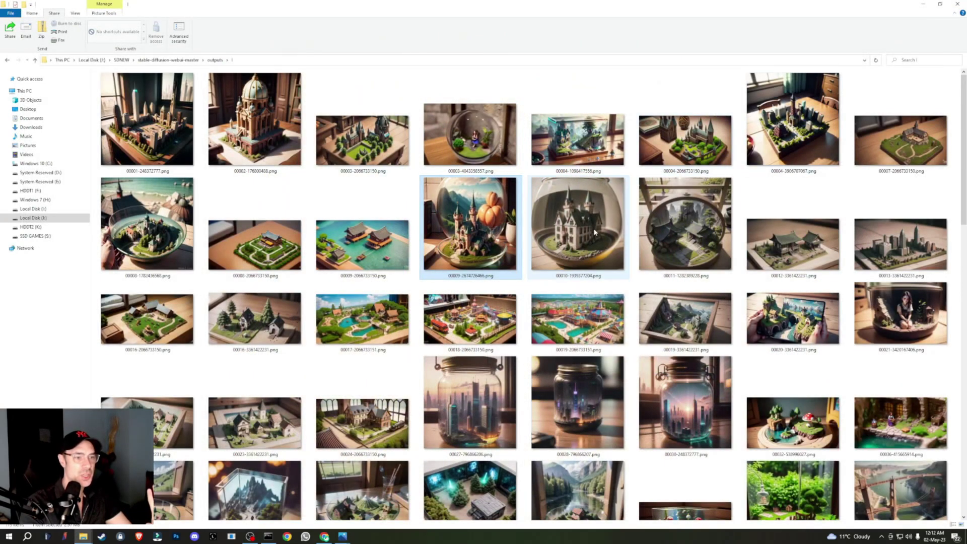
pyautogui.doubleClick(574, 211)
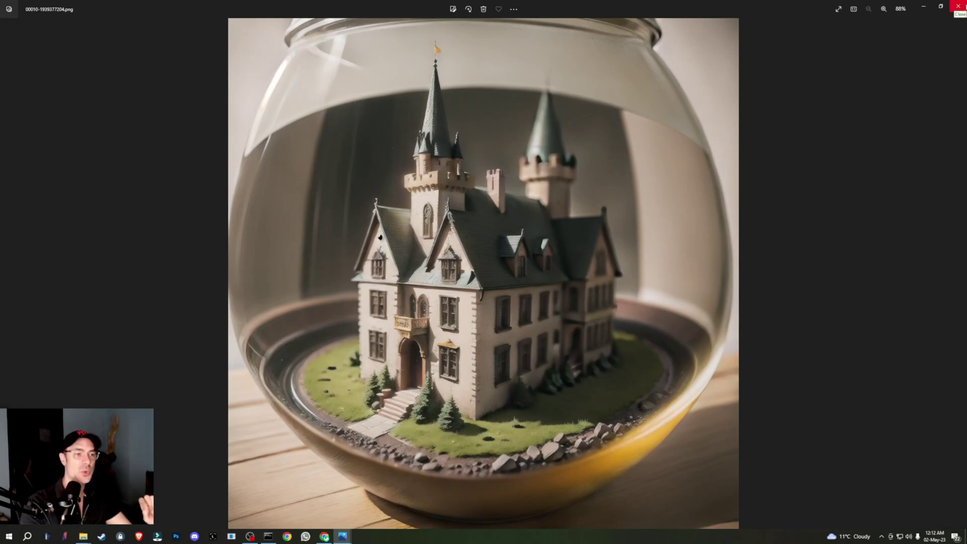
pyautogui.click(959, 6)
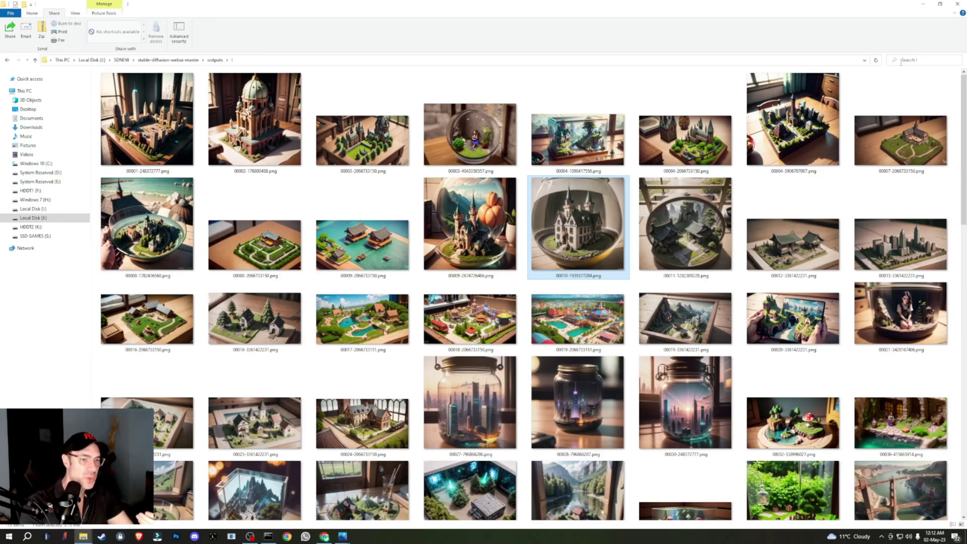
pyautogui.click(715, 211)
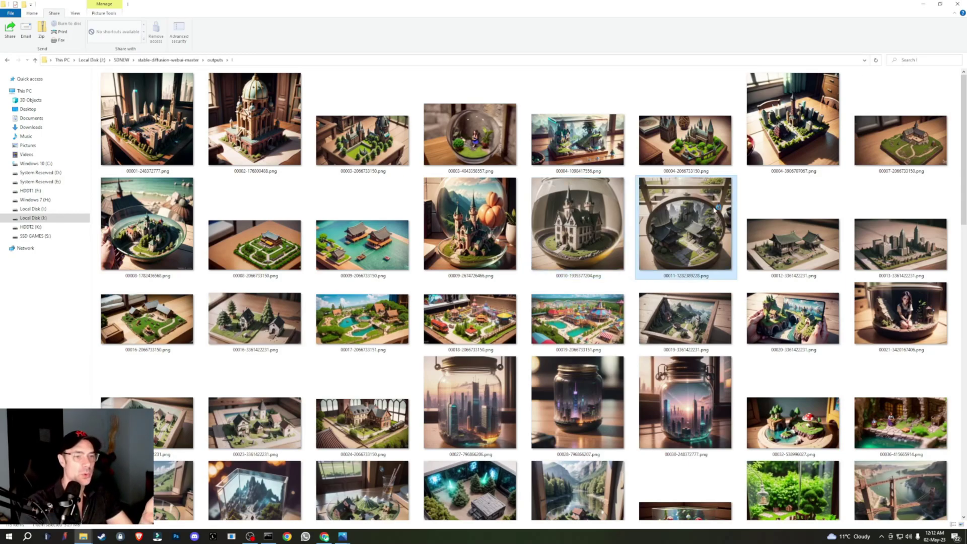
pyautogui.doubleClick(714, 211)
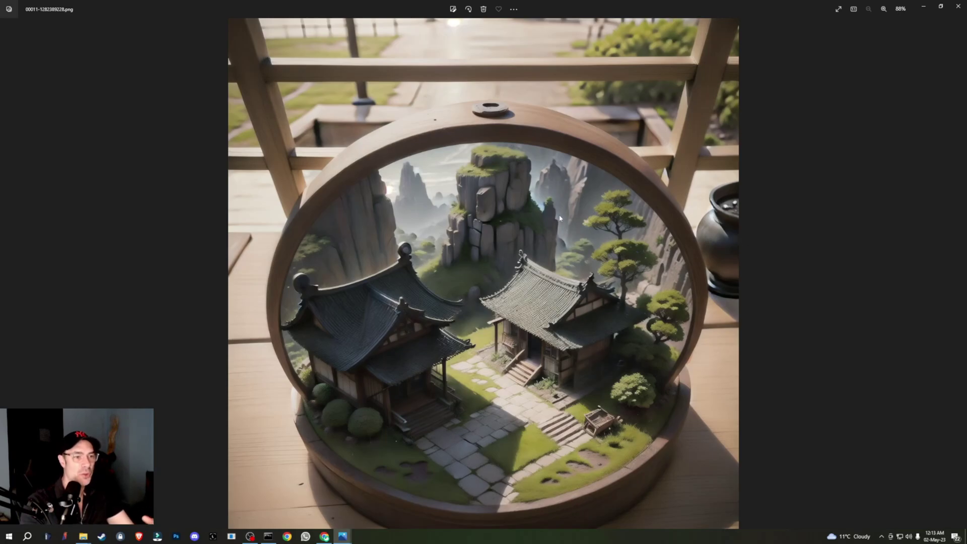
pyautogui.click(962, 6)
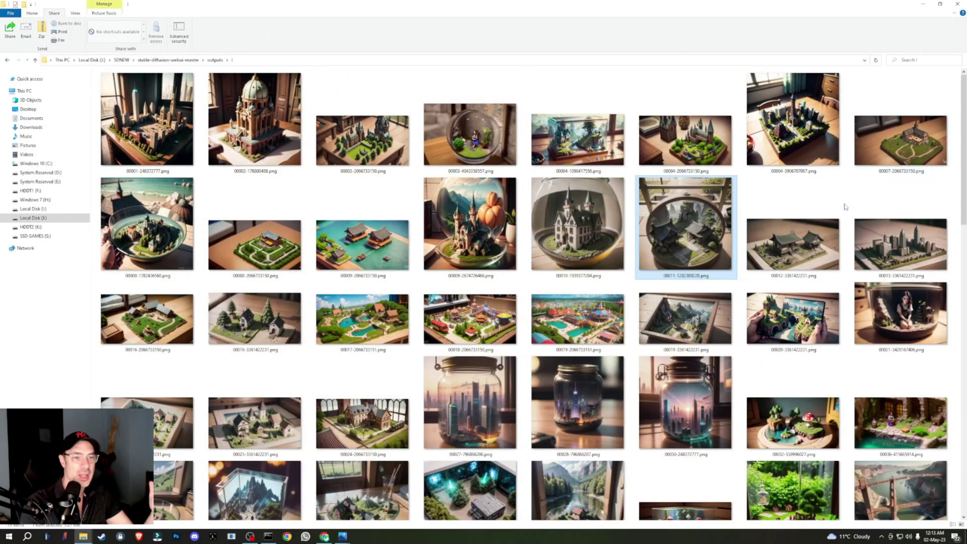
pyautogui.doubleClick(832, 218)
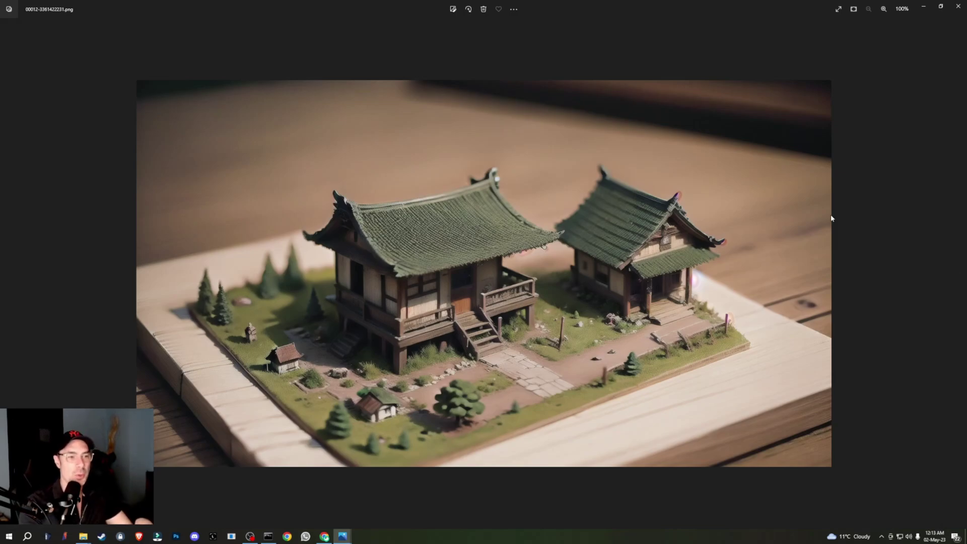
pyautogui.hotkey('alt', 'F4')
# View the lakeside glass-bowl house image 00039 full size, then close it.
pyautogui.scroll(-10, 825, 234)
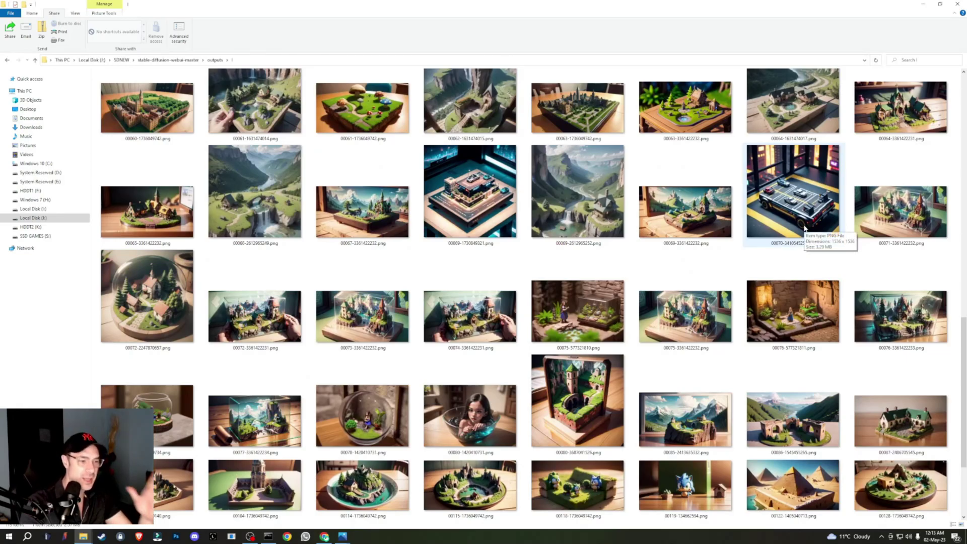
pyautogui.scroll(5, 805, 229)
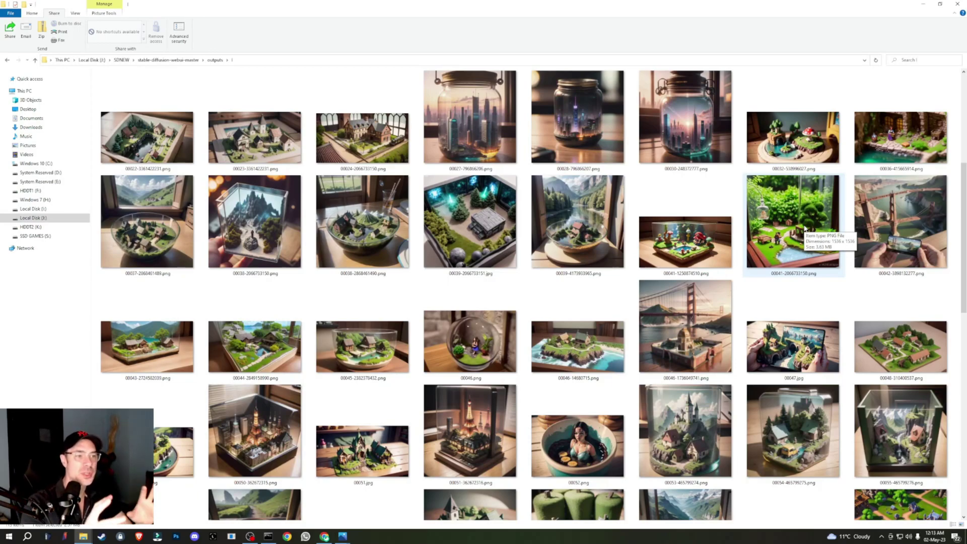
pyautogui.click(602, 246)
pyautogui.doubleClick(602, 246)
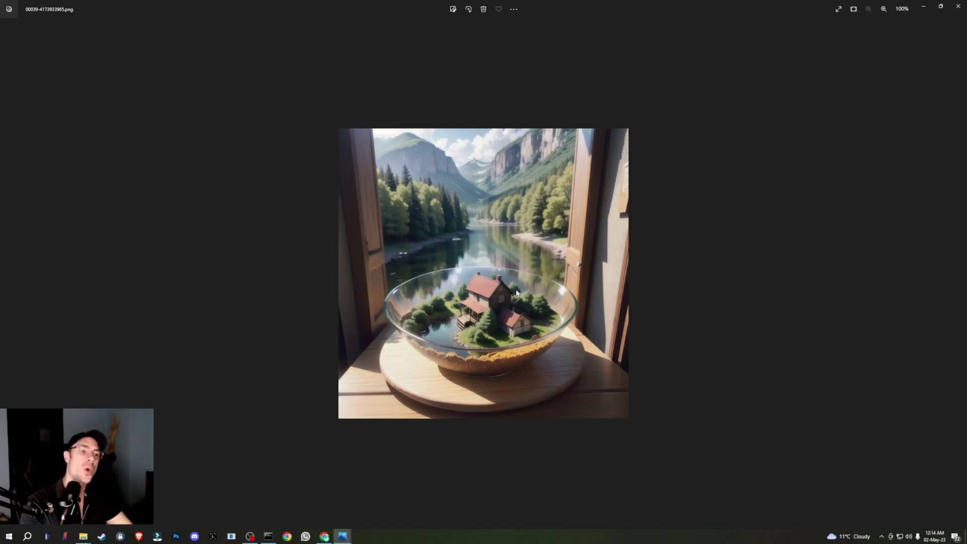
pyautogui.click(958, 6)
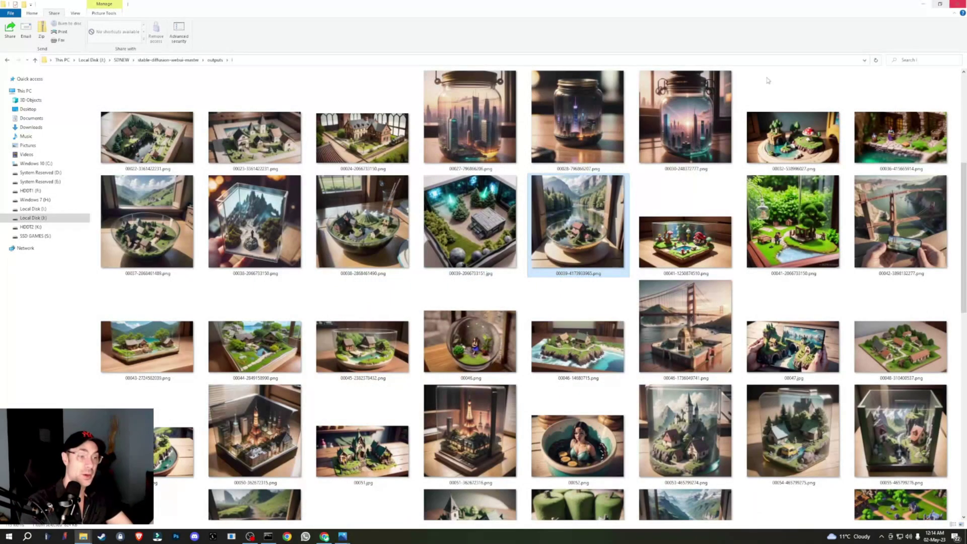
# Preview the island cottages image 00046 in Photos and close it.
pyautogui.click(583, 333)
pyautogui.doubleClick(583, 333)
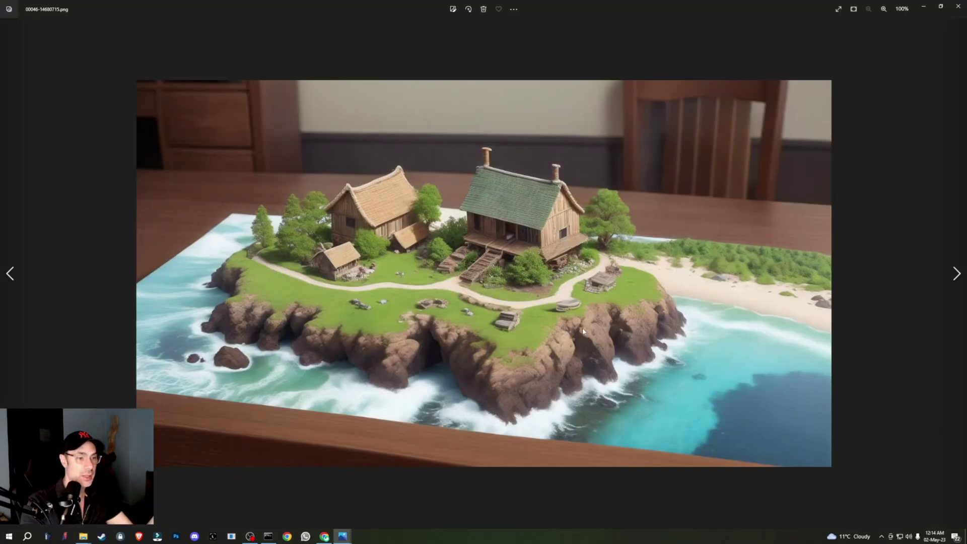
pyautogui.click(958, 6)
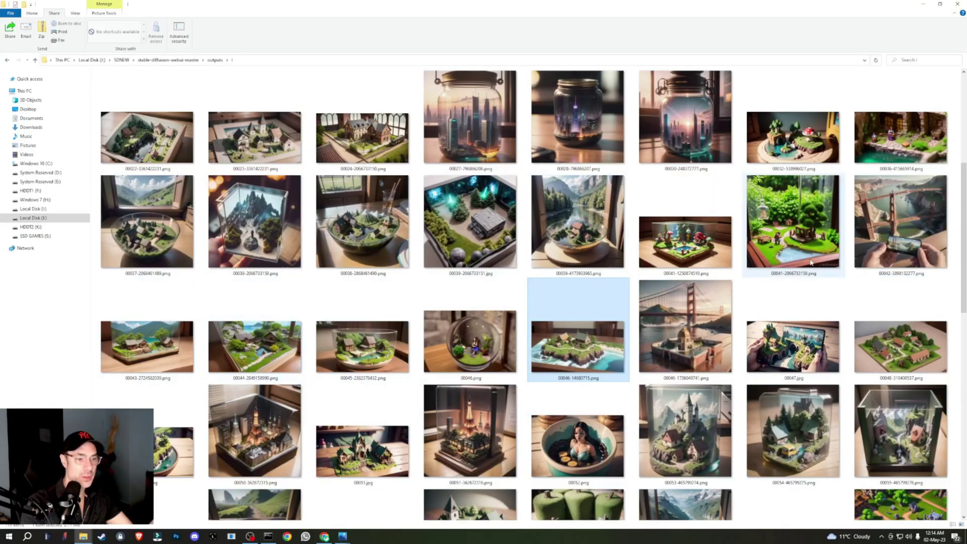
# View the fantasy table diorama 00063 and island tray image 00056 full size, closing each.
pyautogui.scroll(-5, 811, 262)
pyautogui.scroll(5, 811, 262)
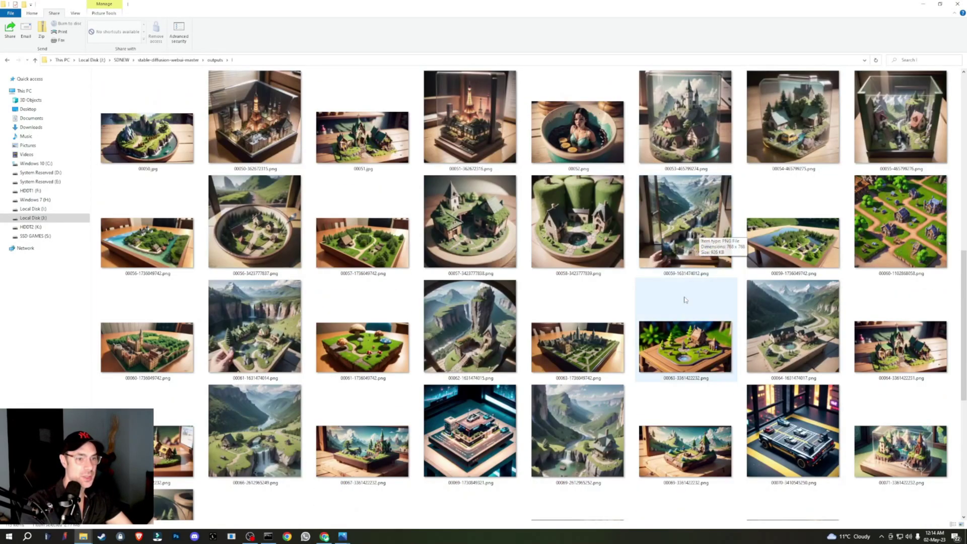
pyautogui.click(680, 328)
pyautogui.doubleClick(680, 328)
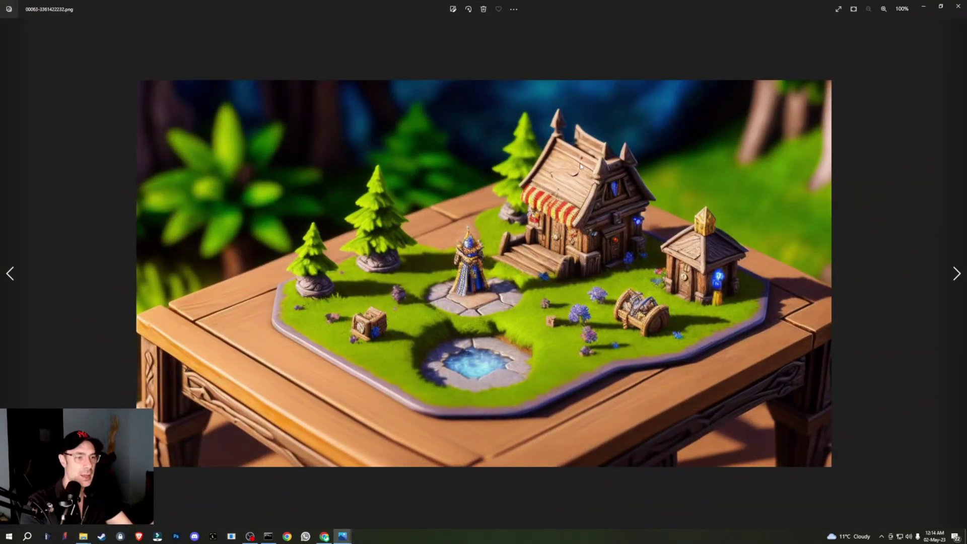
pyautogui.click(958, 6)
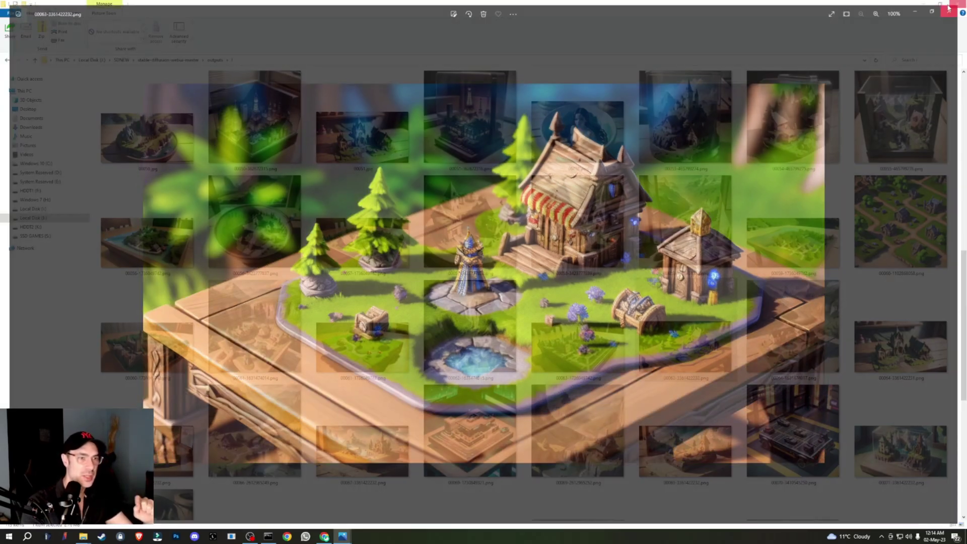
pyautogui.doubleClick(147, 242)
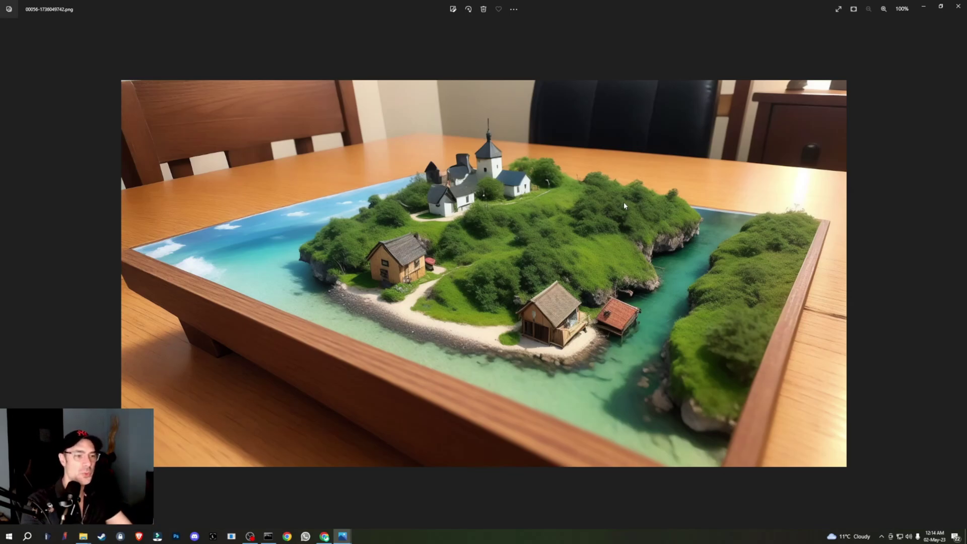
pyautogui.click(960, 8)
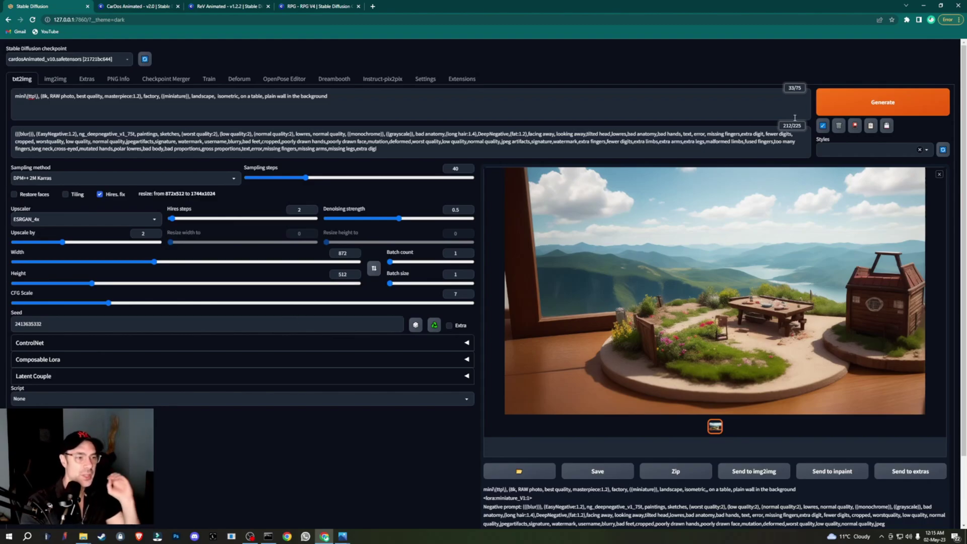
# Minimize the browser and close the tablet-in-hands island image 00047 after viewing it.
pyautogui.click(923, 11)
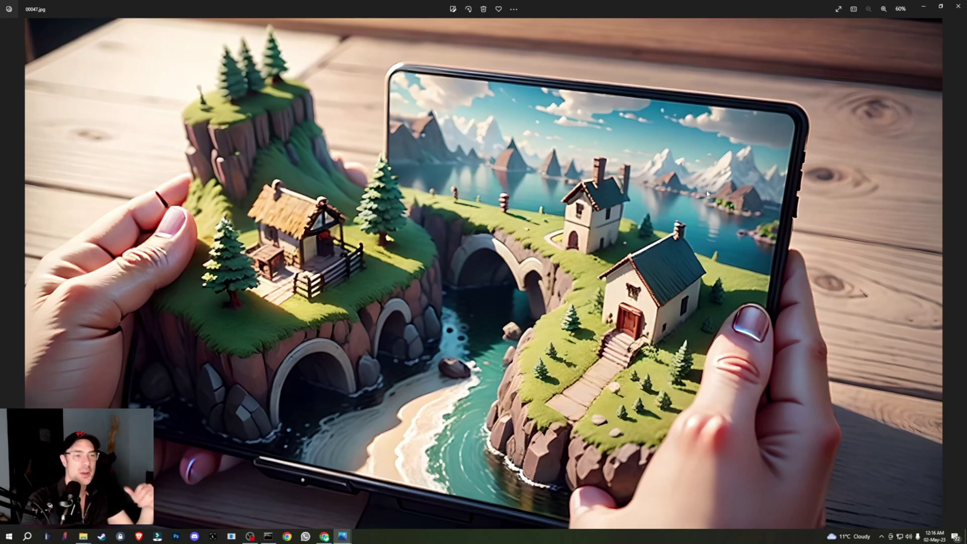
pyautogui.click(958, 6)
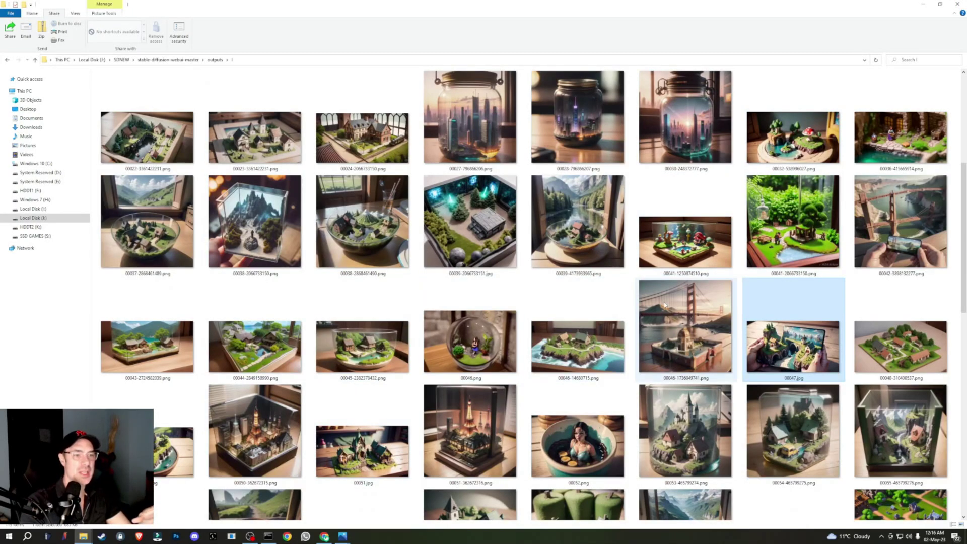
# Page through the glass-box and jar dioramas from 00075 to 00055 in Photos, then close it.
pyautogui.scroll(-6, 669, 293)
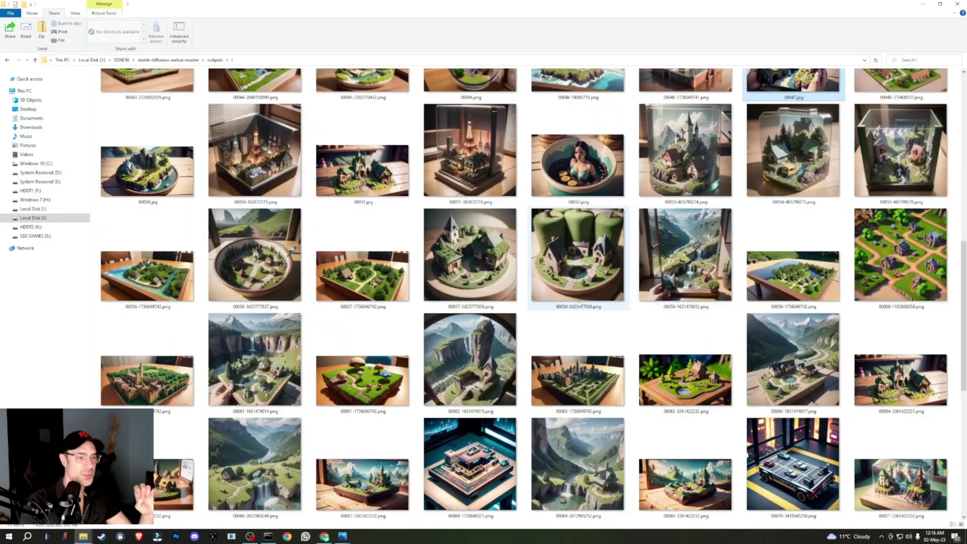
pyautogui.scroll(-3, 464, 322)
pyautogui.doubleClick(687, 140)
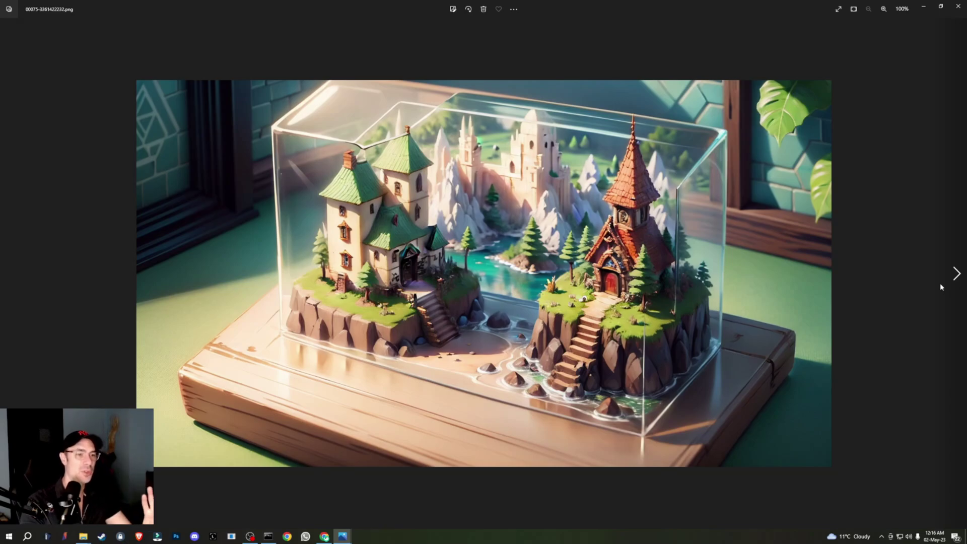
pyautogui.press('Right')
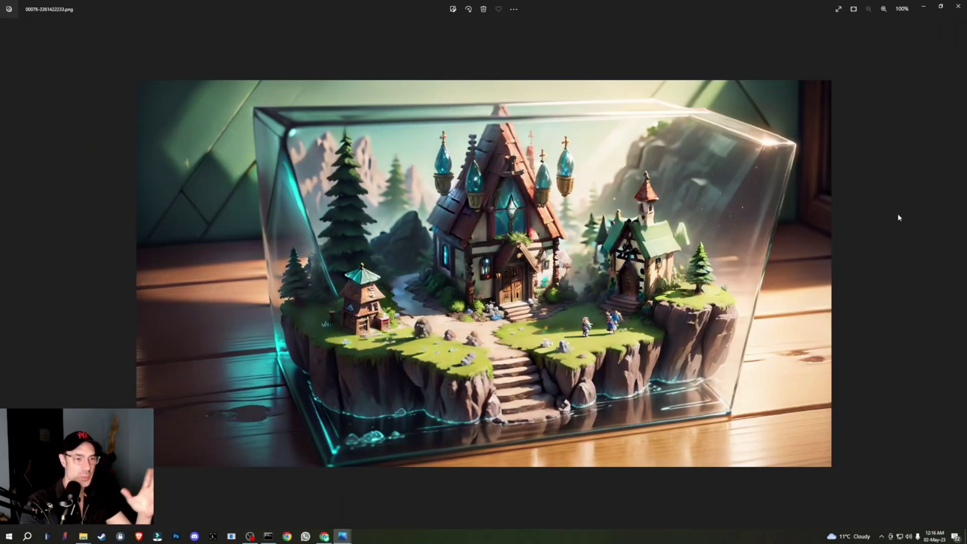
pyautogui.press('Right')
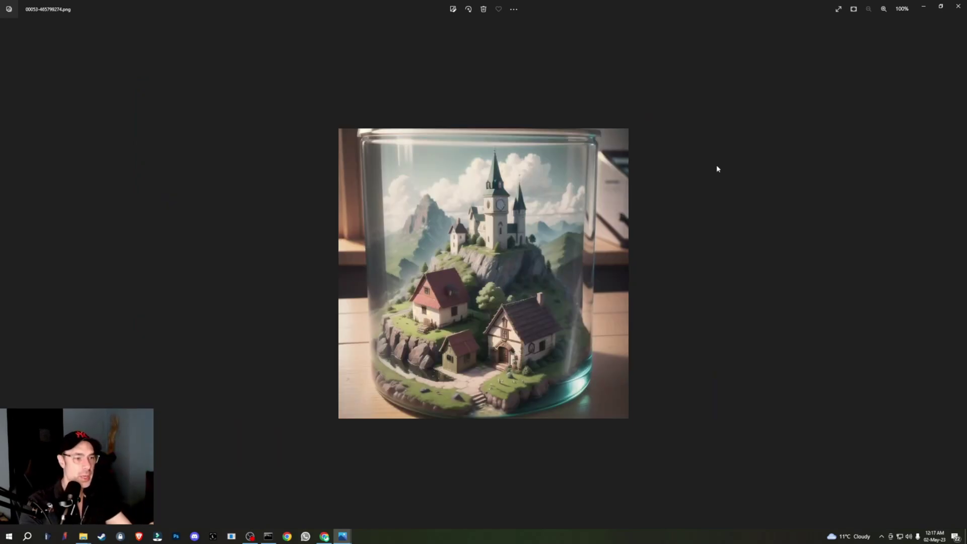
pyautogui.click(955, 273)
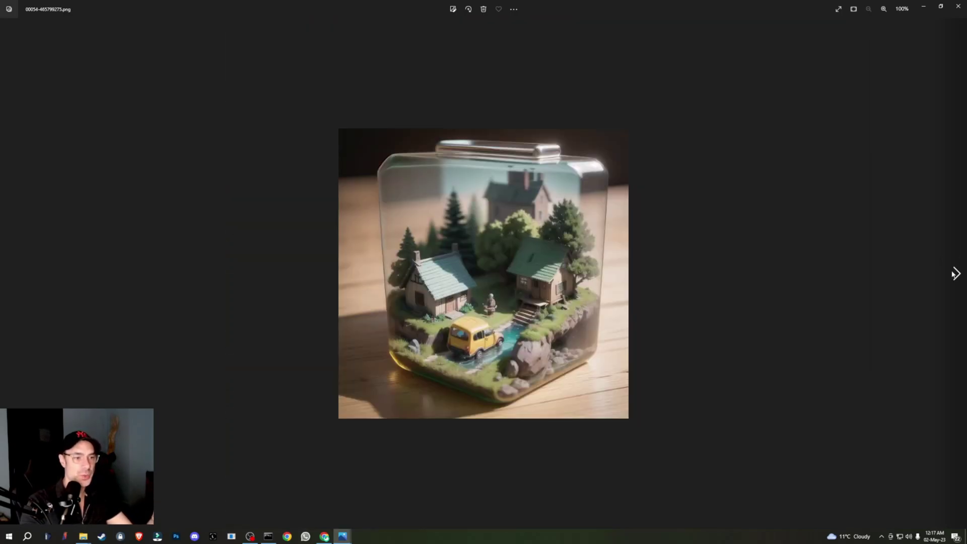
pyautogui.click(955, 273)
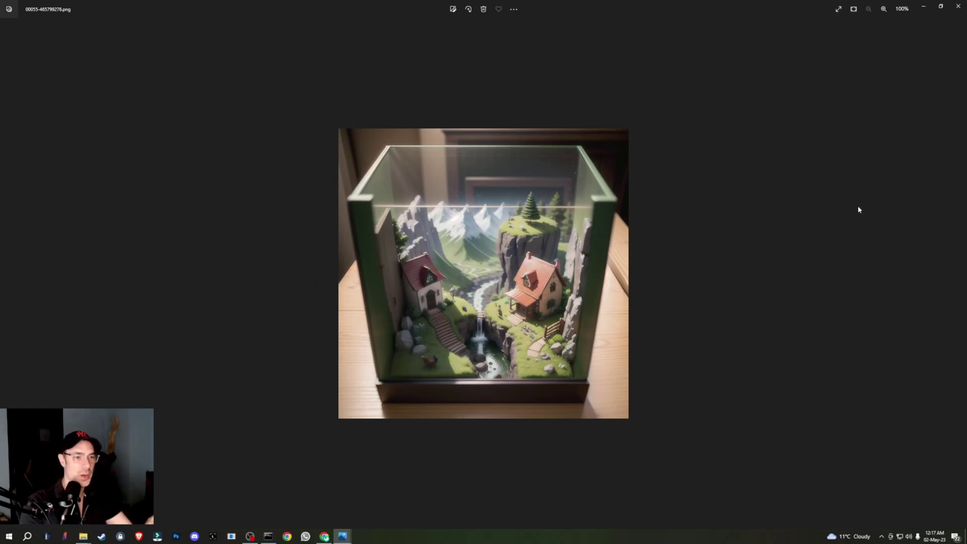
pyautogui.hotkey('alt', 'F4')
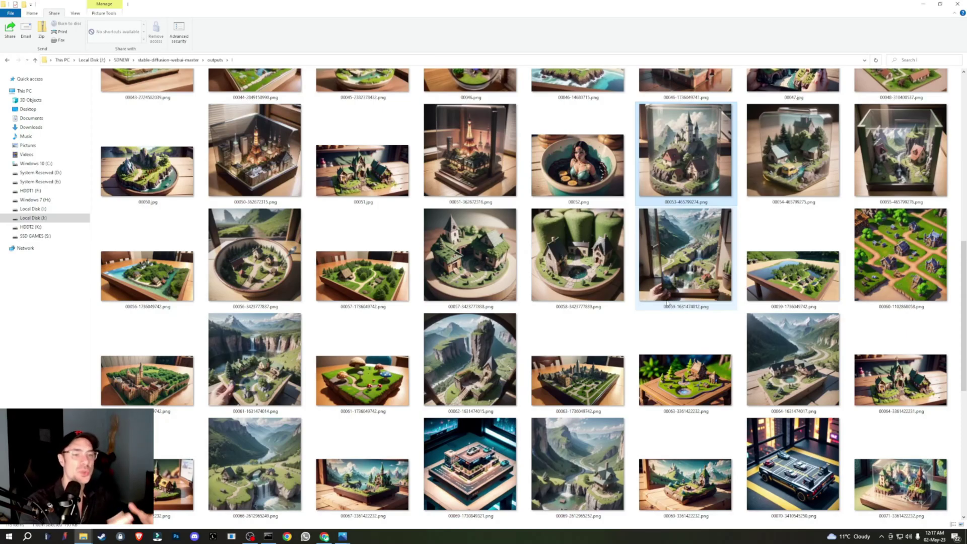
# View the rooftop car parking diorama 00070, then open figurine-beside-terrarium image 00075-577321810.png.
pyautogui.doubleClick(457, 461)
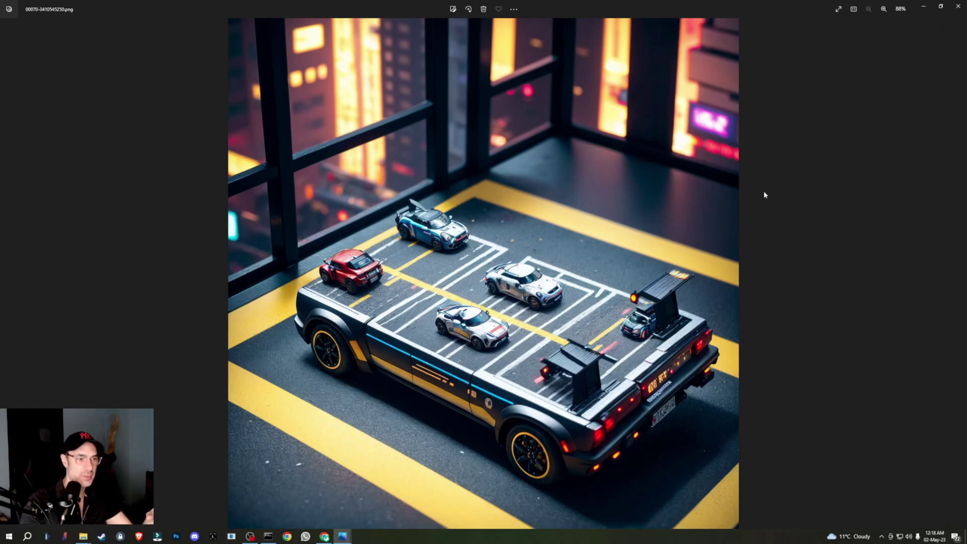
pyautogui.click(958, 6)
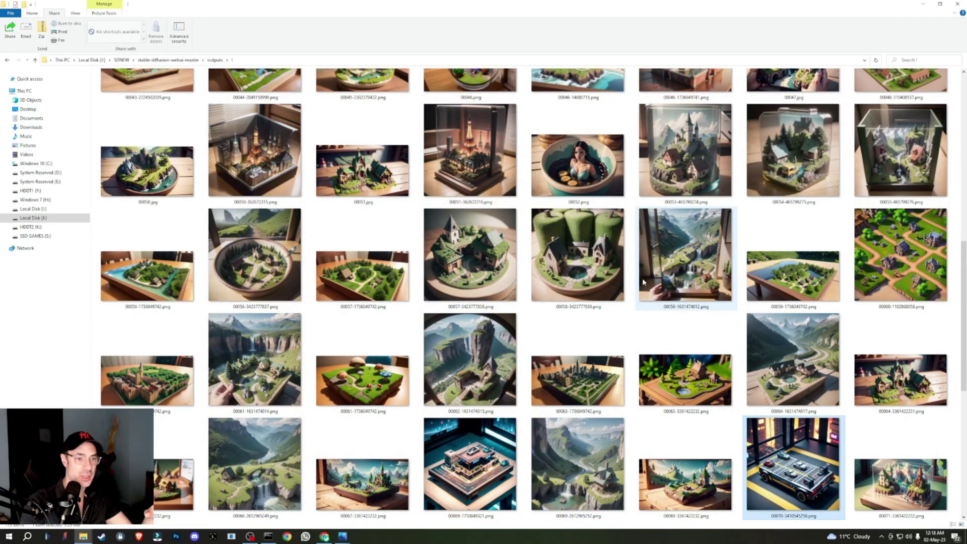
pyautogui.doubleClick(644, 282)
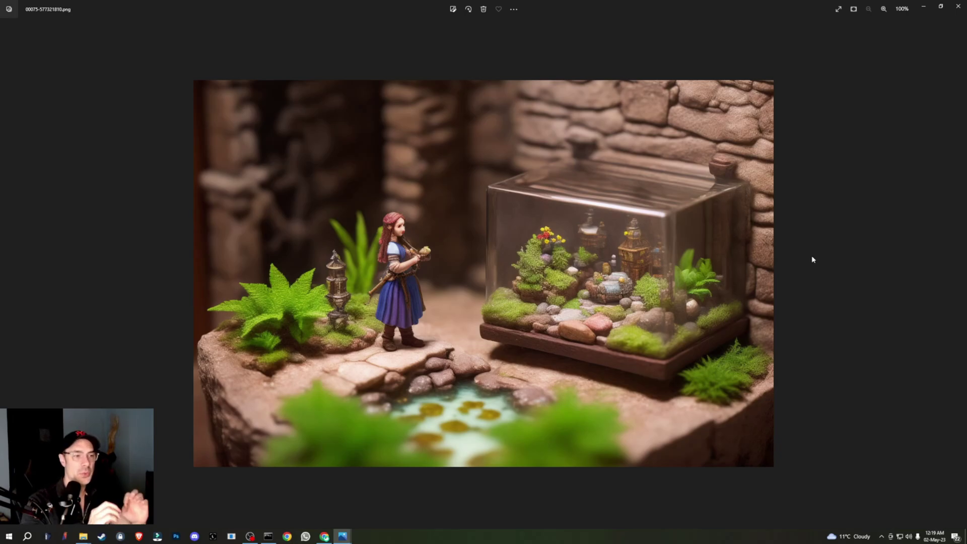
# View the figurine-in-glass-globe image 00078, then open 00003-4043358557.png full size.
pyautogui.hotkey('alt', 'Tab')
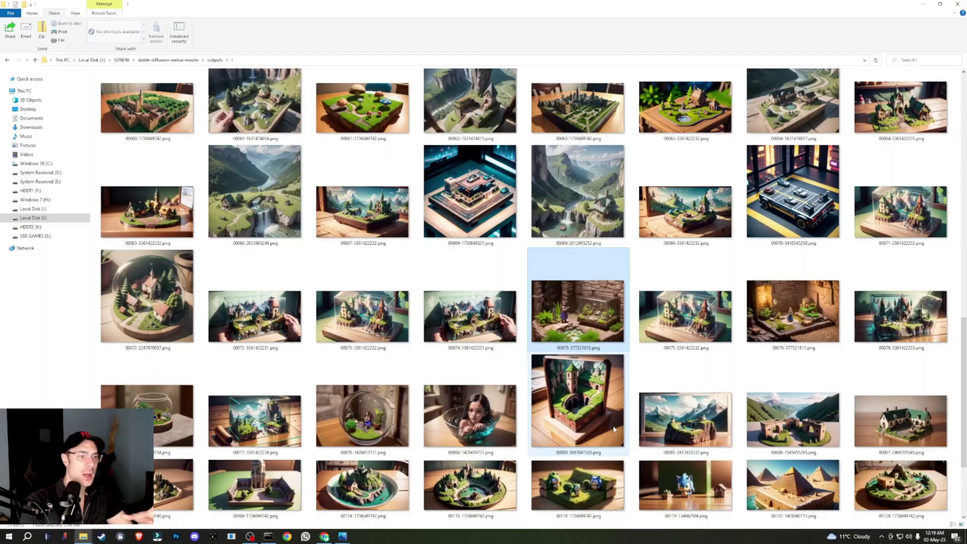
pyautogui.doubleClick(369, 404)
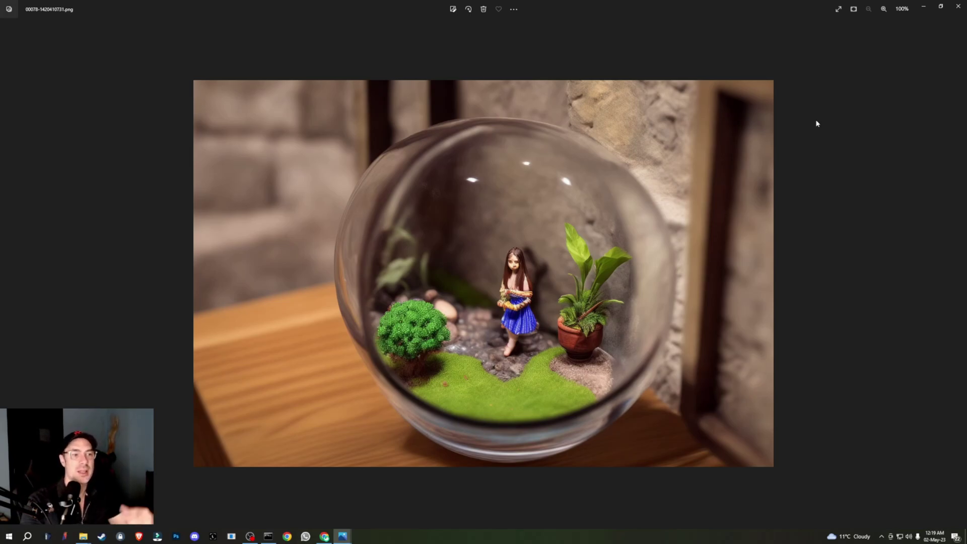
pyautogui.click(959, 6)
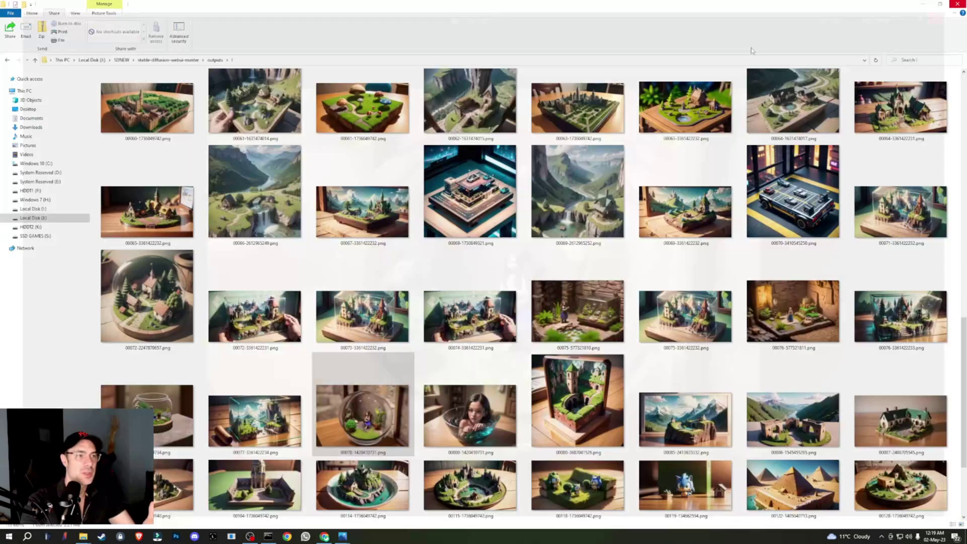
pyautogui.scroll(10, 366, 138)
pyautogui.doubleClick(459, 140)
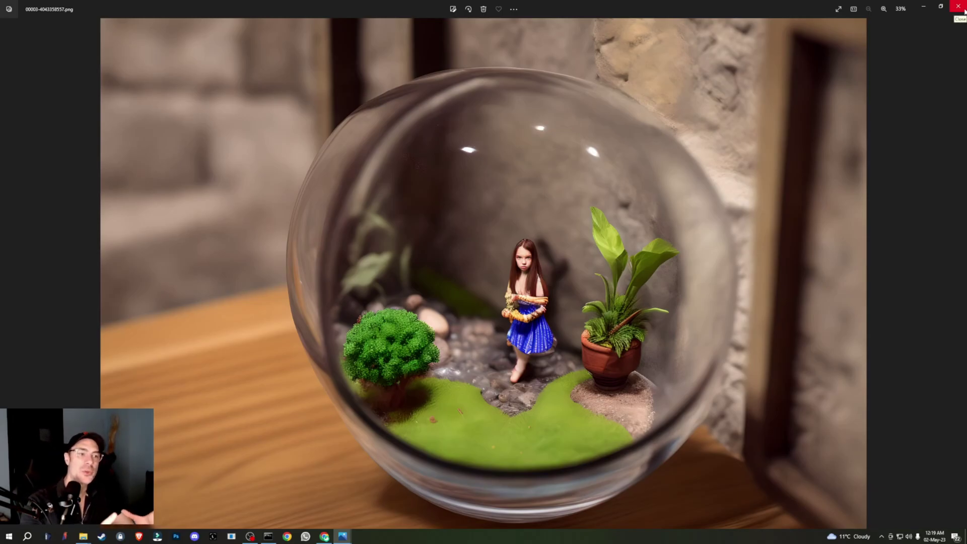
# Close the terrarium girl image and take a closer look at 00052.png.
pyautogui.click(959, 6)
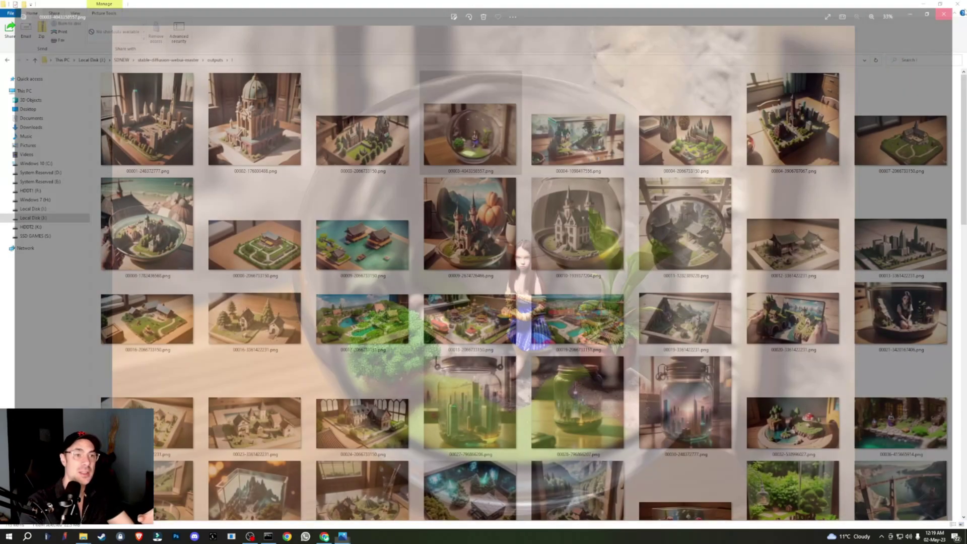
pyautogui.scroll(-5, 570, 278)
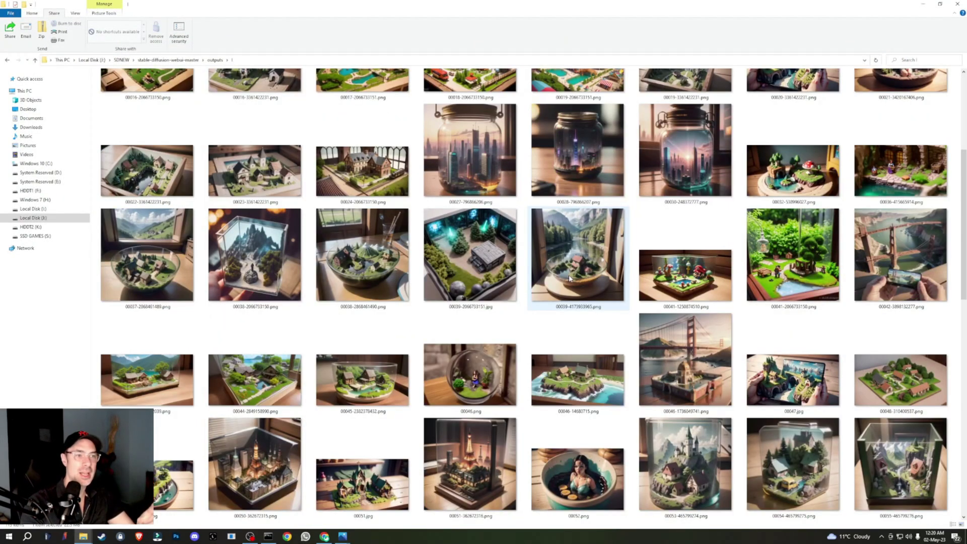
pyautogui.scroll(-6, 570, 278)
pyautogui.doubleClick(573, 174)
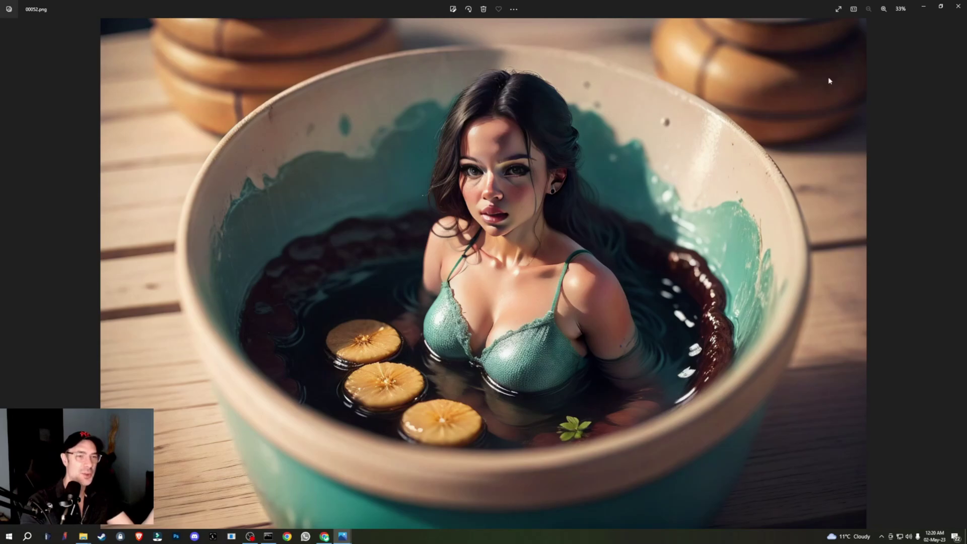
pyautogui.click(958, 6)
# View the girl-in-a-glass-bowl image 00080-1420410731.png, the glass display case and the castle diorama.
pyautogui.scroll(-5, 615, 207)
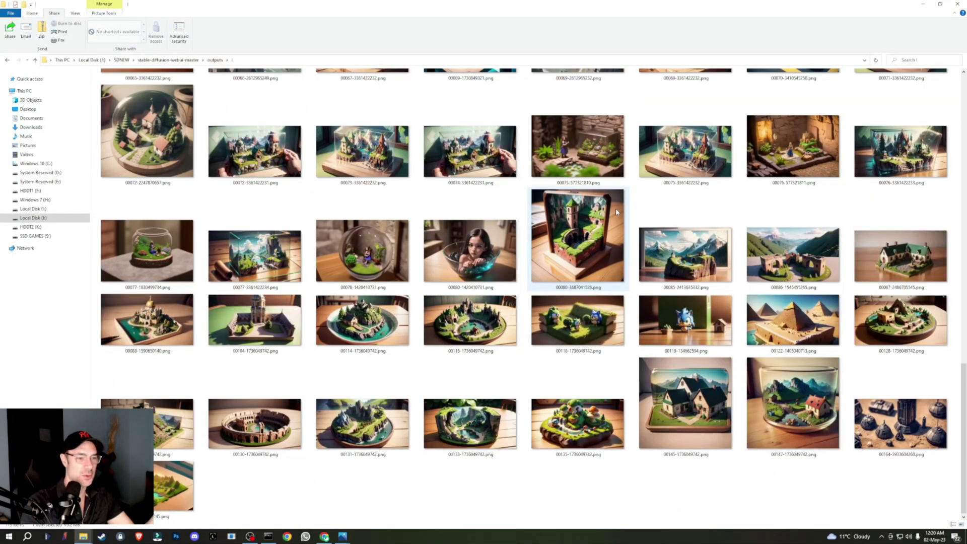
pyautogui.doubleClick(494, 237)
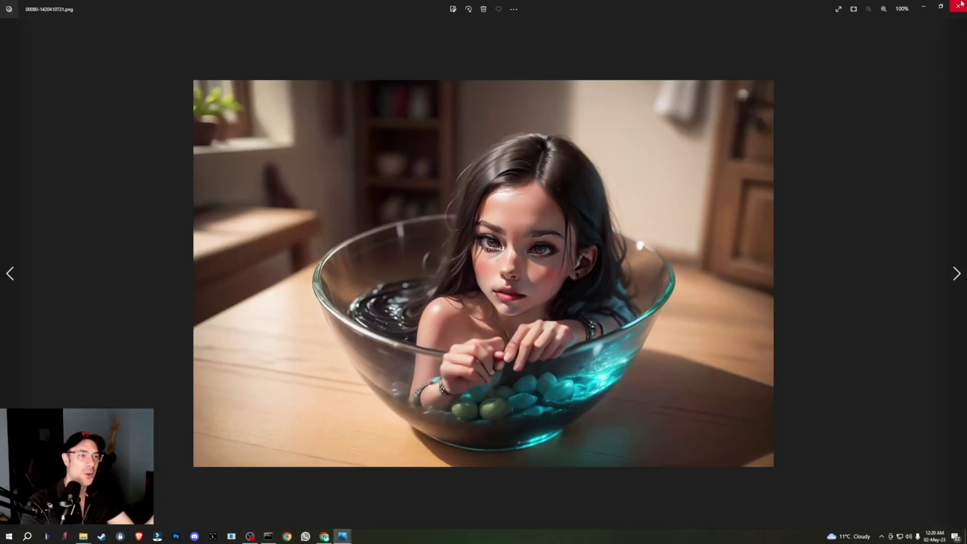
pyautogui.click(959, 6)
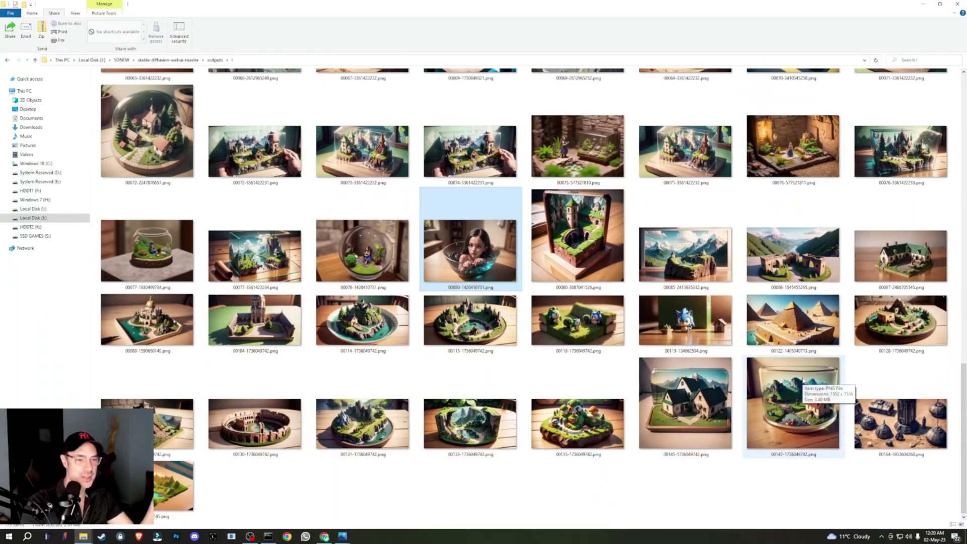
pyautogui.doubleClick(804, 384)
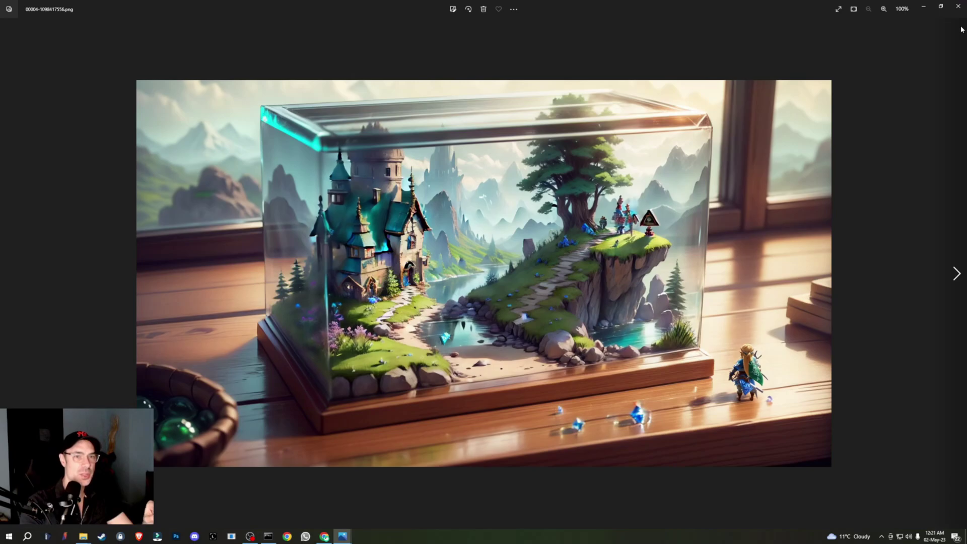
pyautogui.click(957, 273)
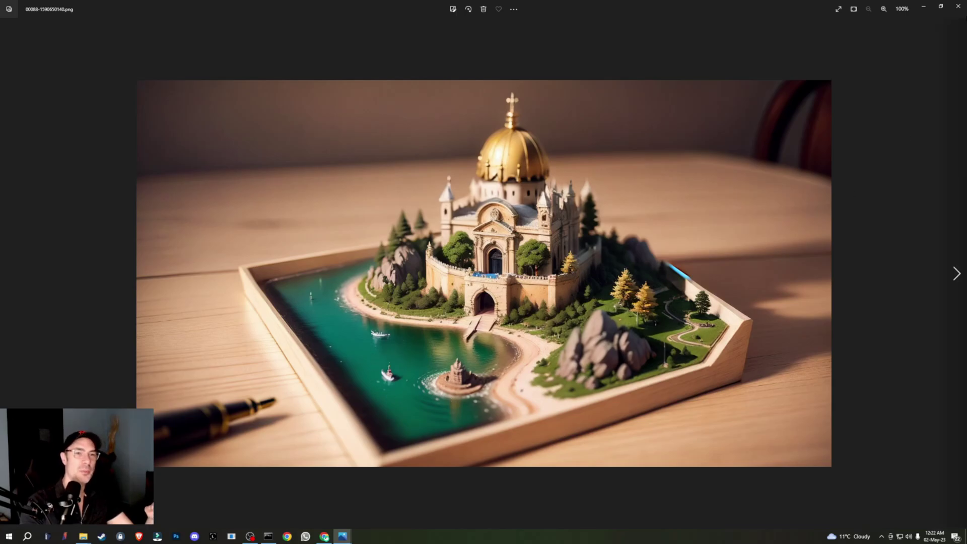
pyautogui.click(959, 6)
# View the stone-wall diorama with a girl figure, then advance to mushroom-island image 00135.
pyautogui.doubleClick(897, 311)
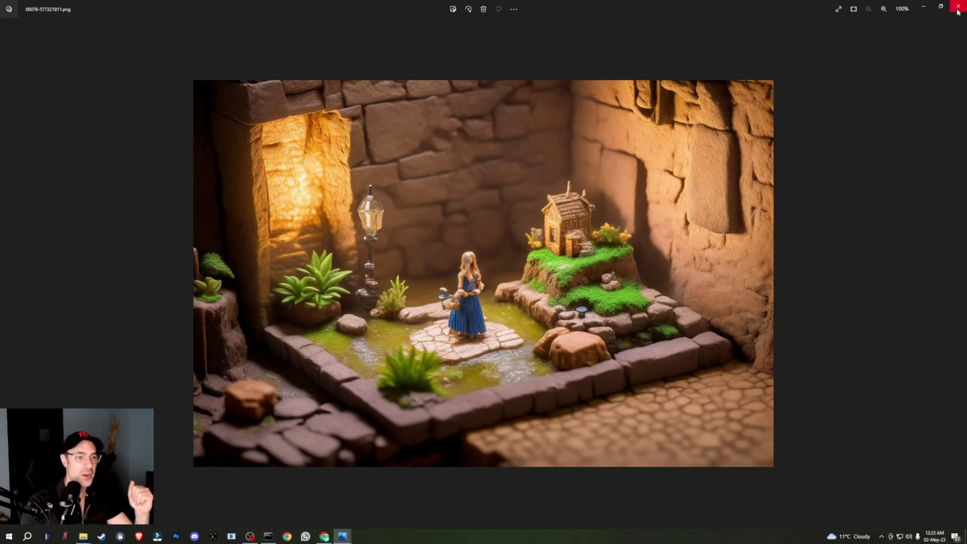
pyautogui.press('Right')
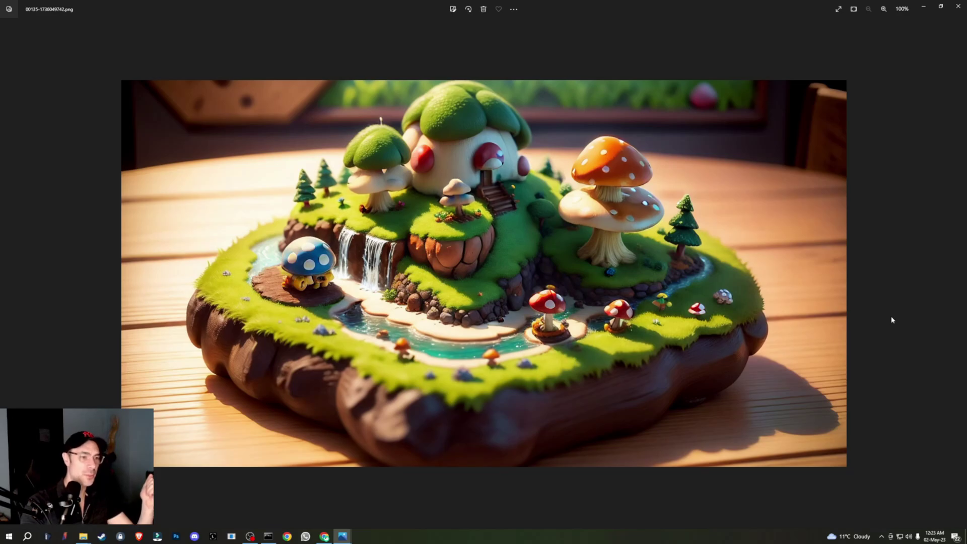
# Bring the Stable Diffusion web UI browser window to the front.
pyautogui.click(325, 536)
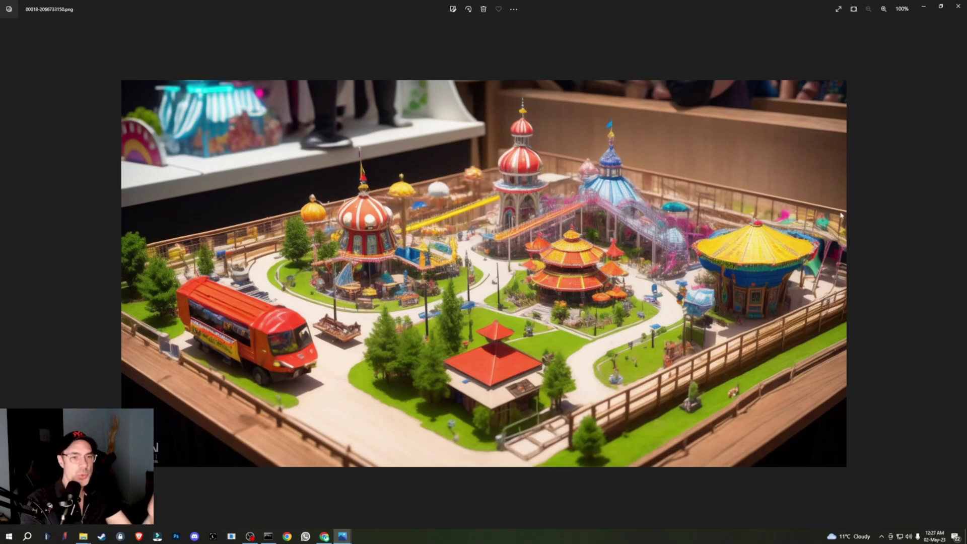
# Close the amusement-park images and open 00045-2382378432.png, the glass-bowl hut village.
pyautogui.click(958, 6)
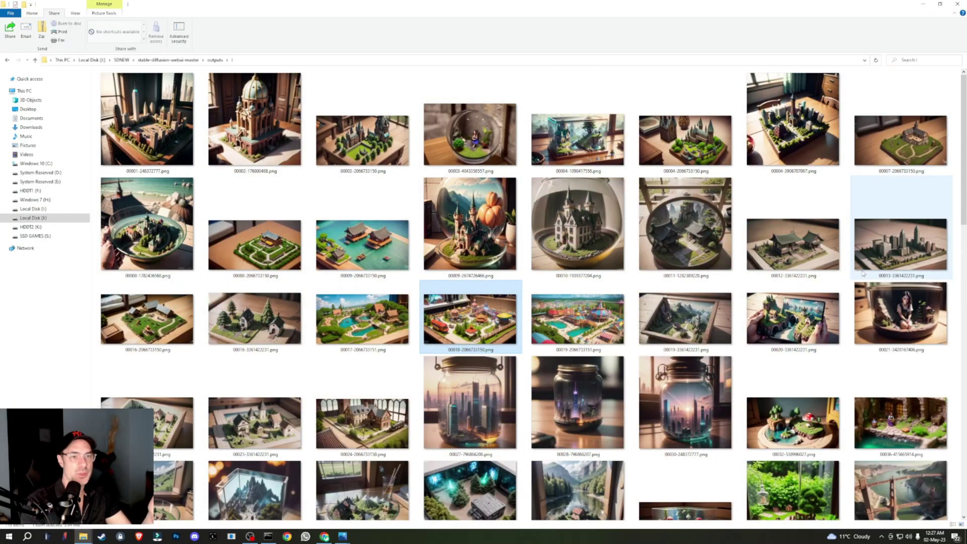
pyautogui.doubleClick(624, 302)
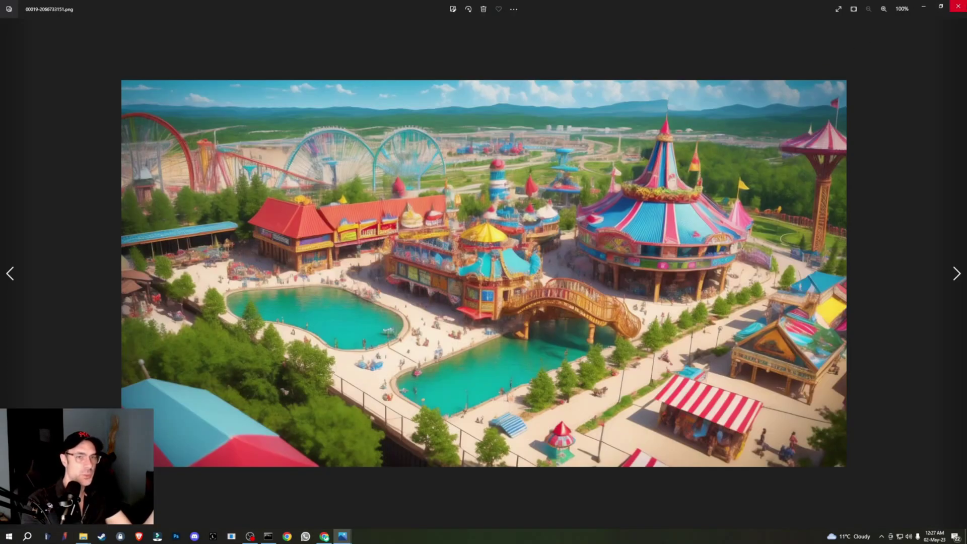
pyautogui.click(959, 6)
pyautogui.doubleClick(343, 395)
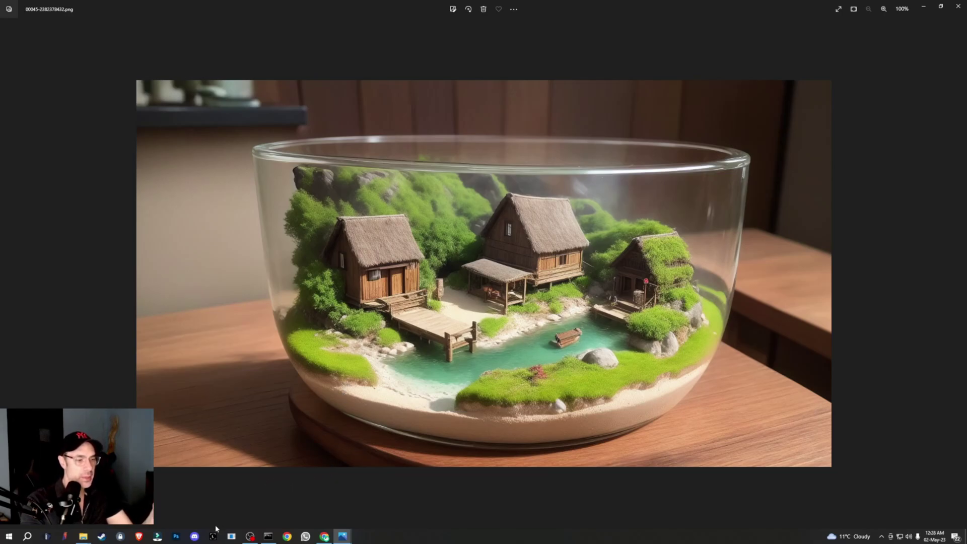
# Return to the web UI and show the settings with SD VAE and Clip skip.
pyautogui.click(324, 537)
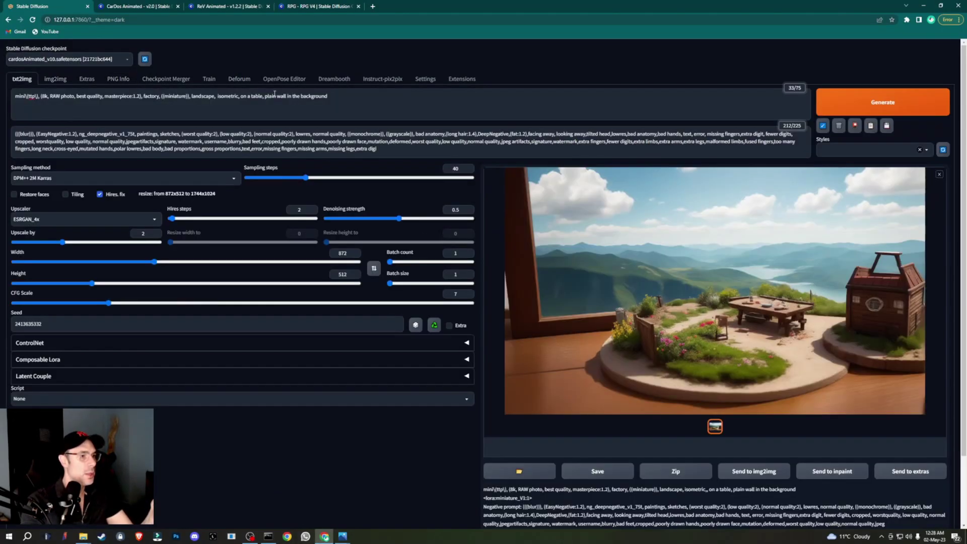
pyautogui.click(425, 79)
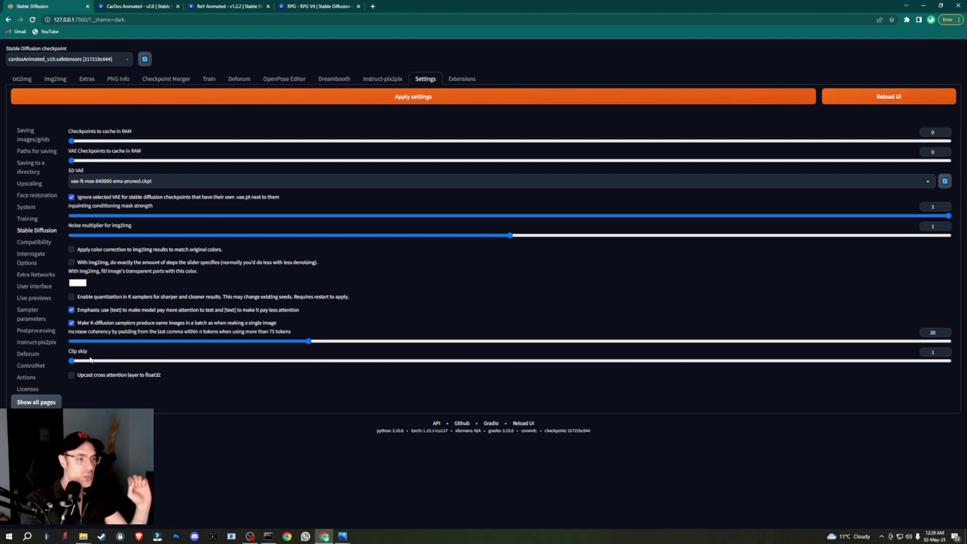
# Try Clip skip 2 and reset it to 1, then view the train-station and wooden-frame images.
pyautogui.moveTo(71, 361); pyautogui.dragTo(150, 362)
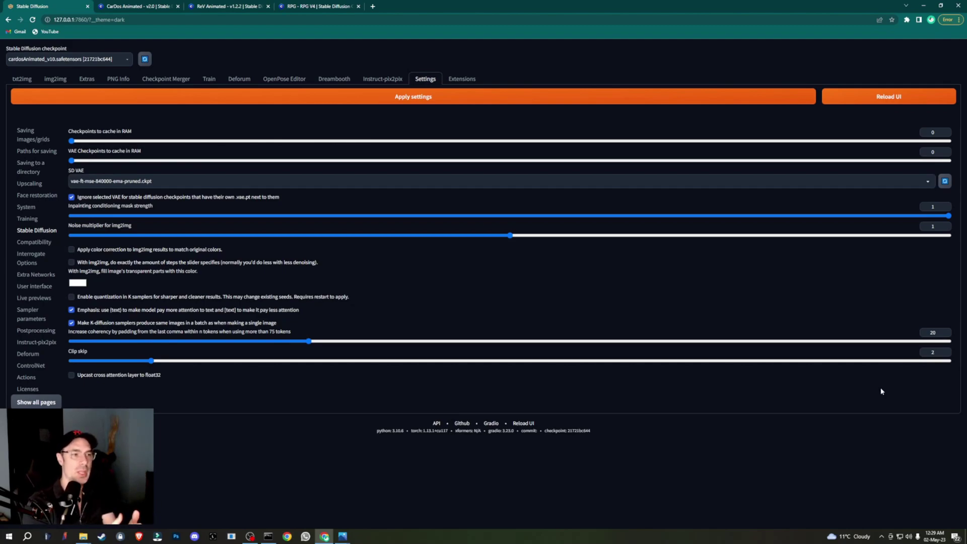
pyautogui.click(81, 361)
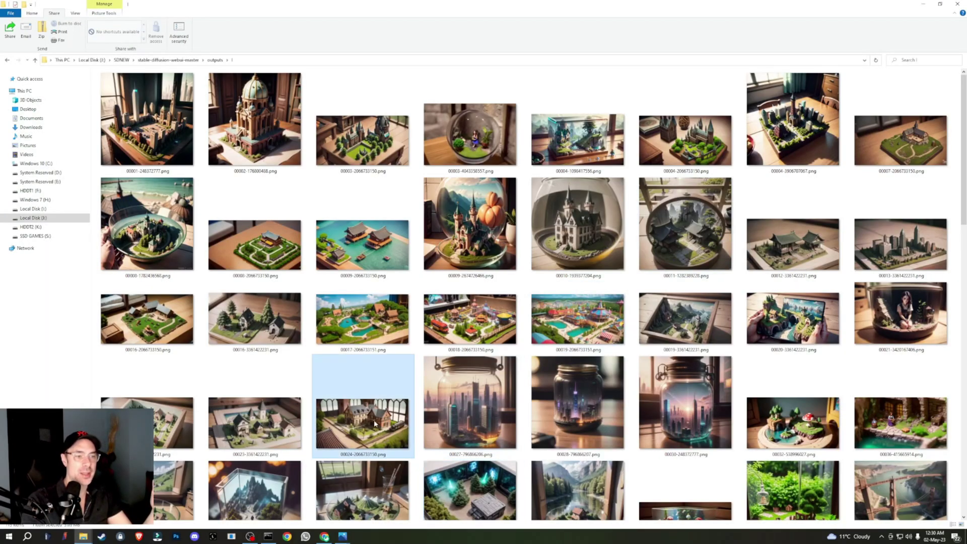
pyautogui.doubleClick(375, 419)
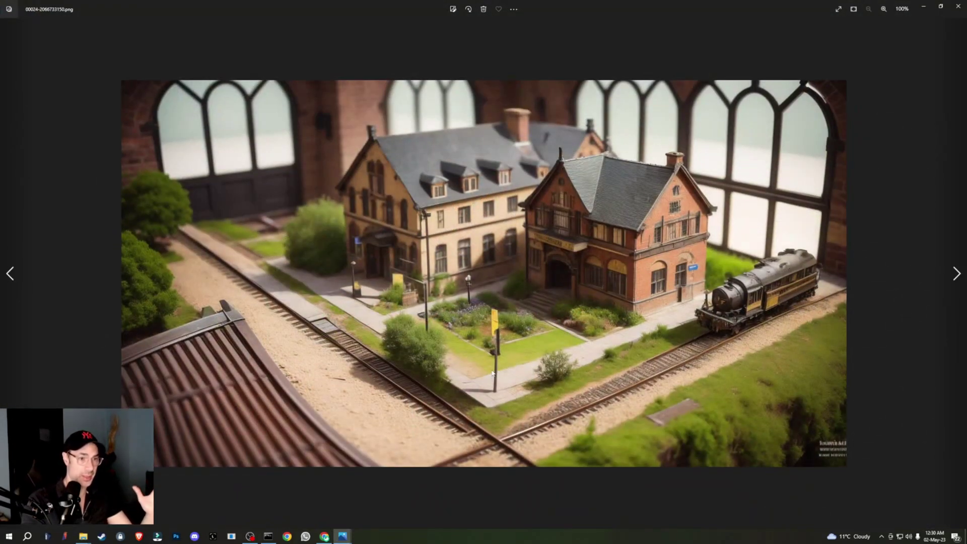
pyautogui.press('Right')
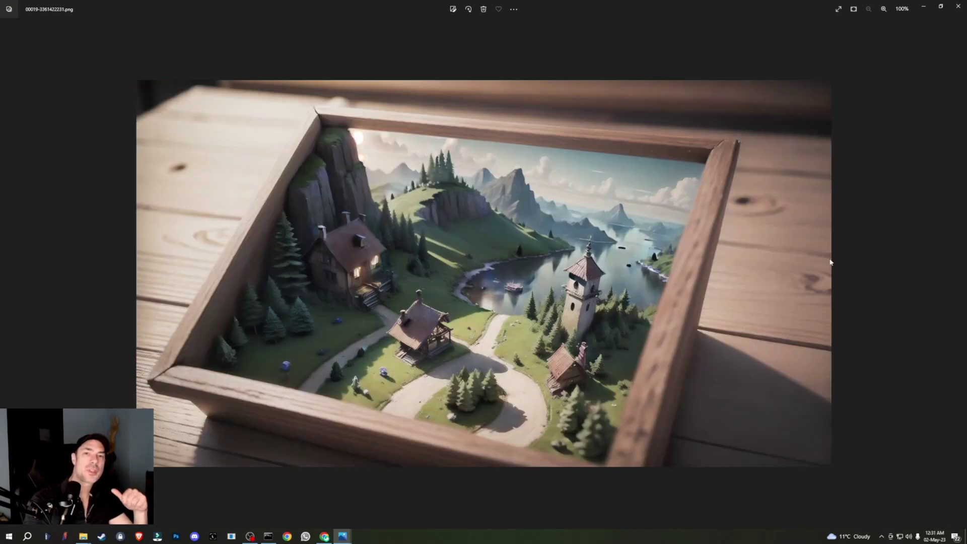